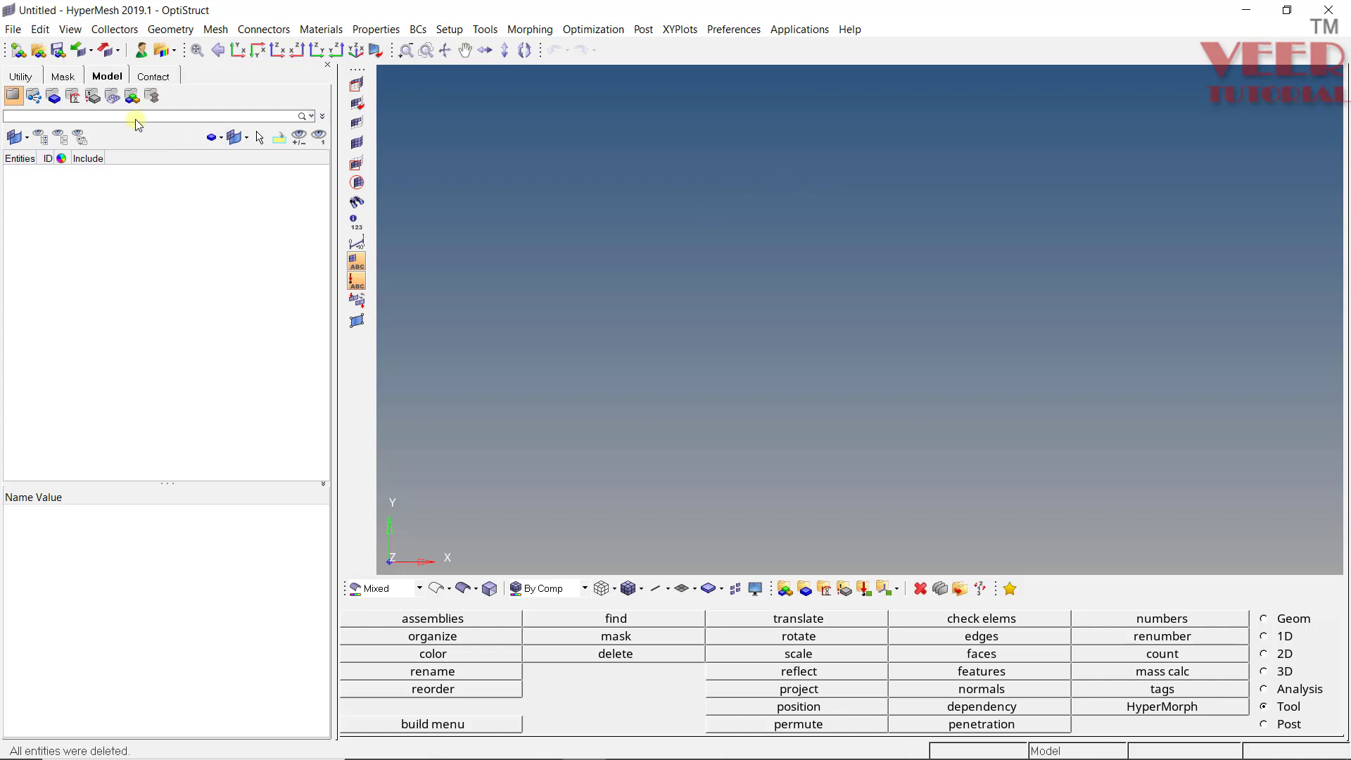
Open the auto_contact model and display the attributes of the CSurf_plate2_CSurf_plate1 group.
left_click(38, 49)
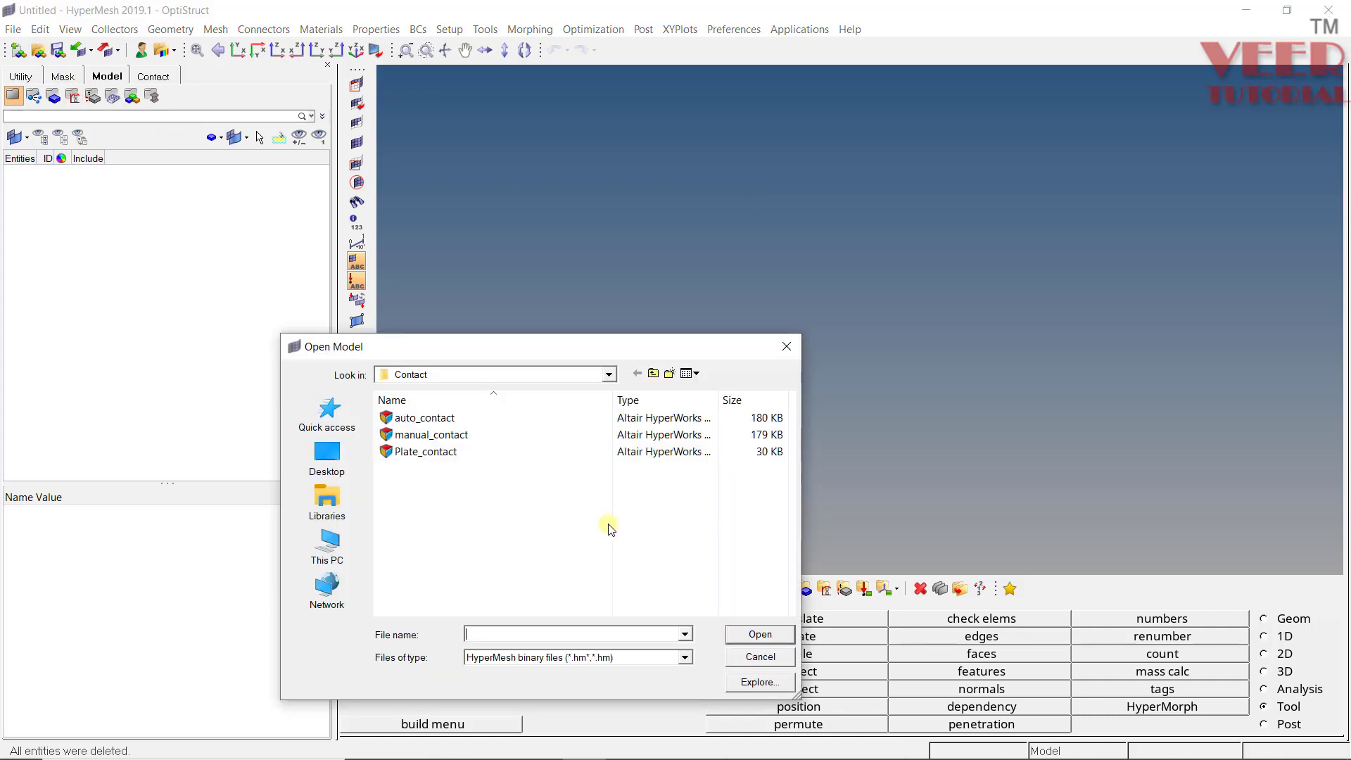
double_click(422, 418)
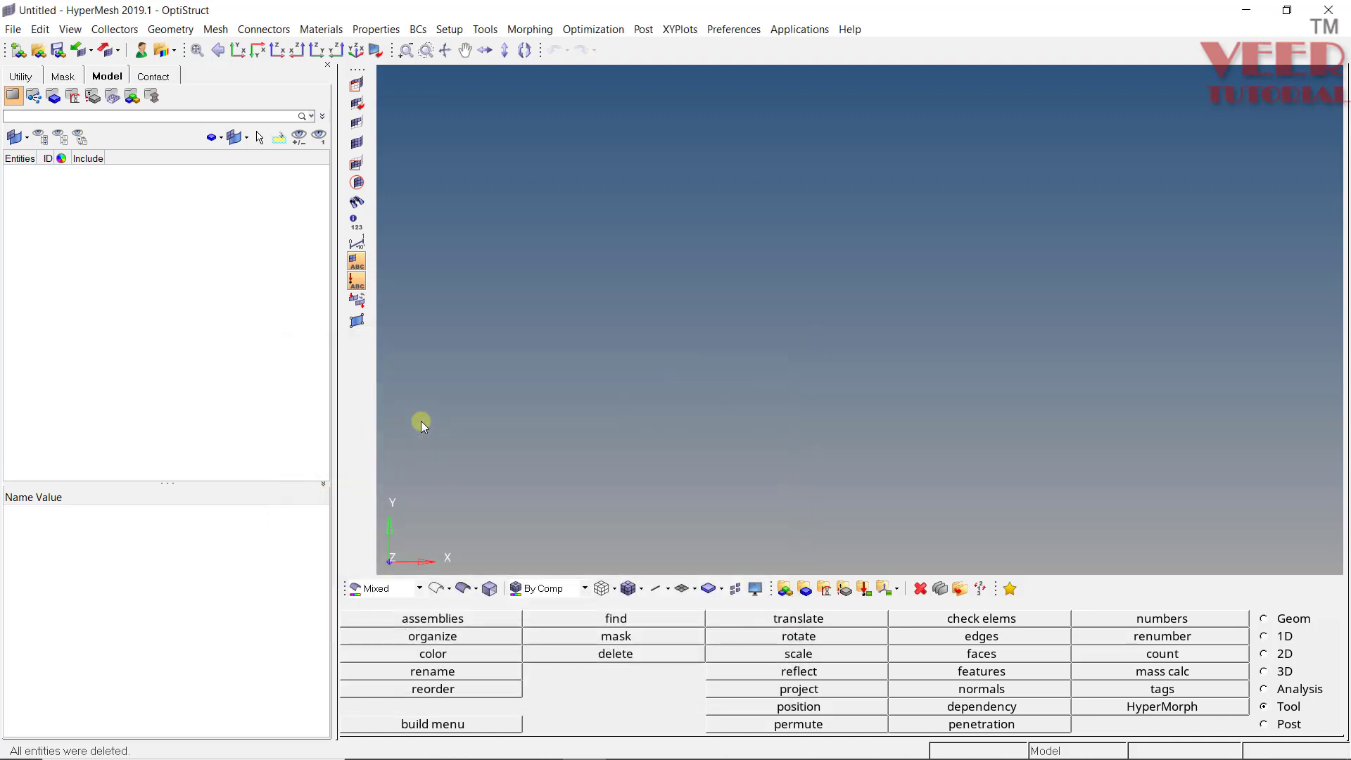
left_click(9, 205)
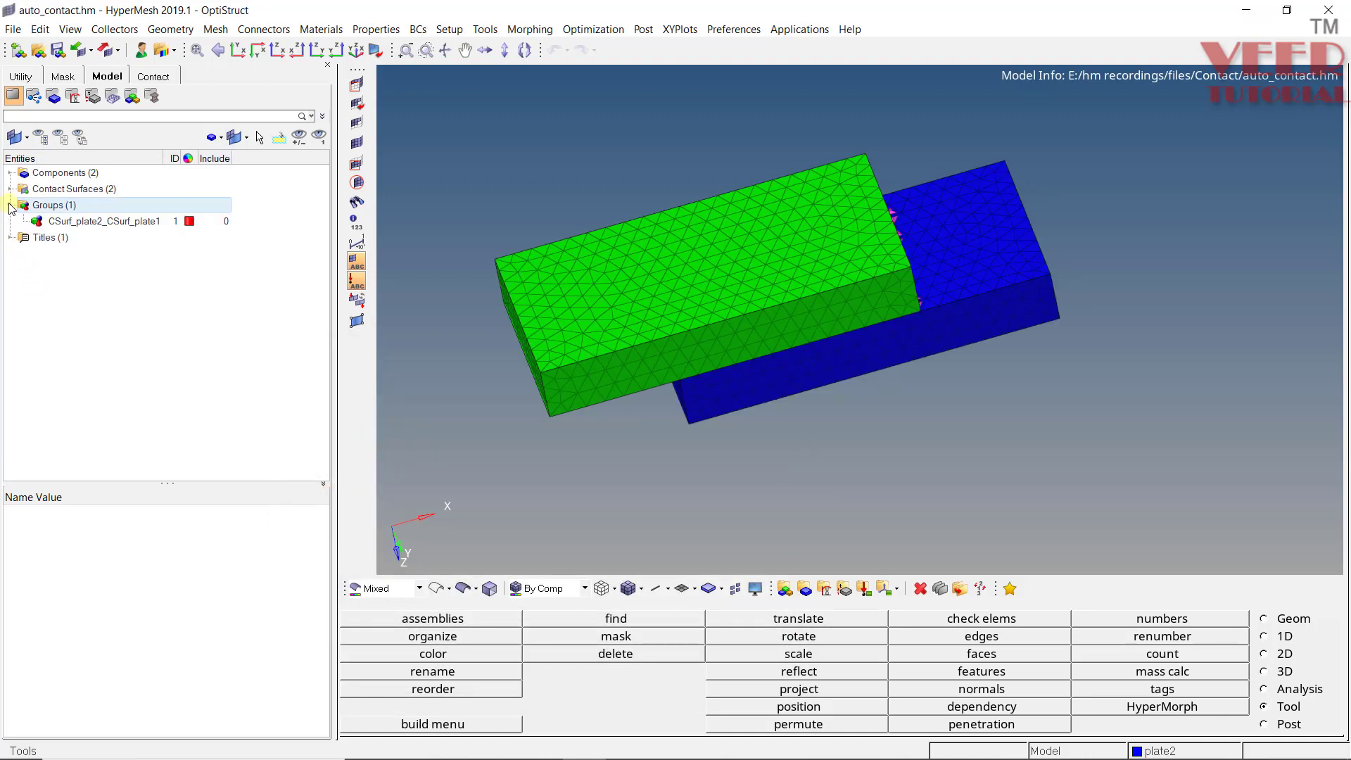
left_click(106, 221)
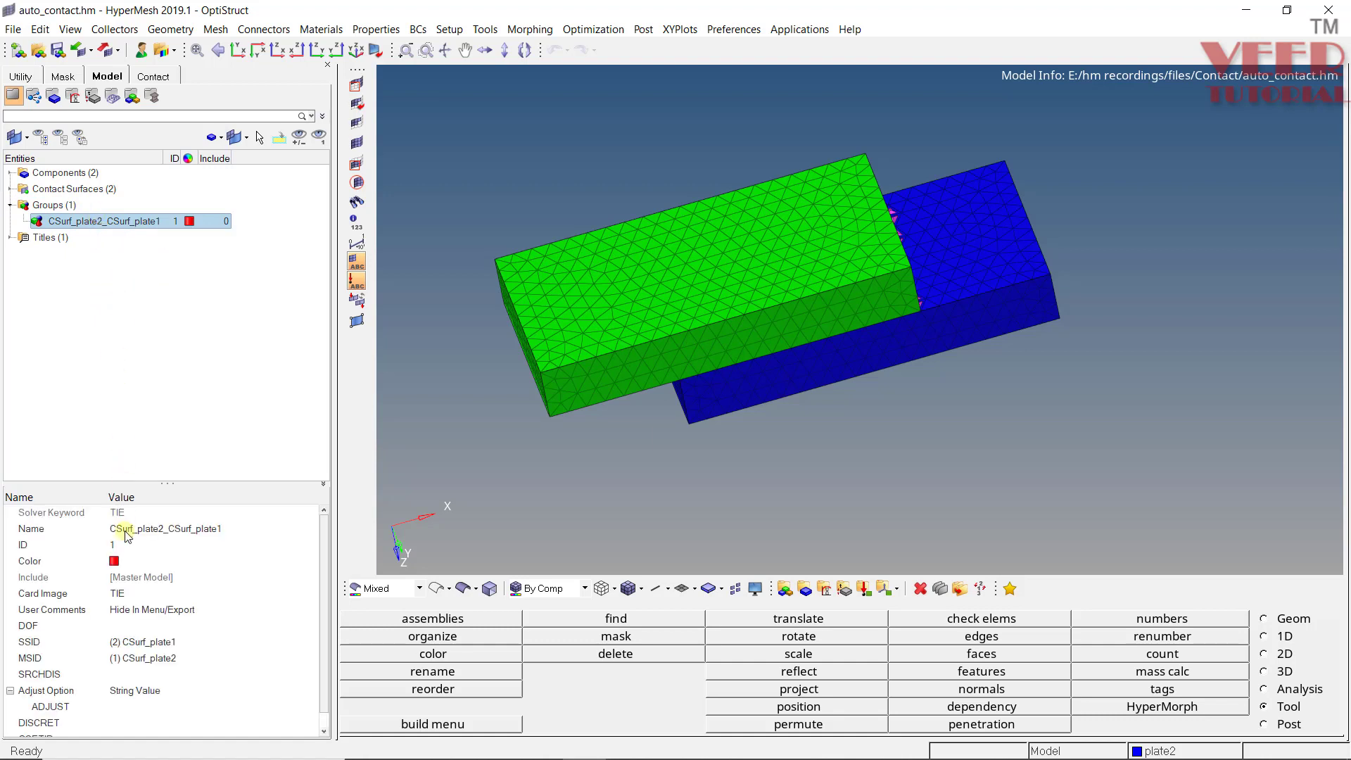
Change the card image of the CSurf_plate2_CSurf_plate1 group to CONTACT and accept the modification.
left_click(133, 598)
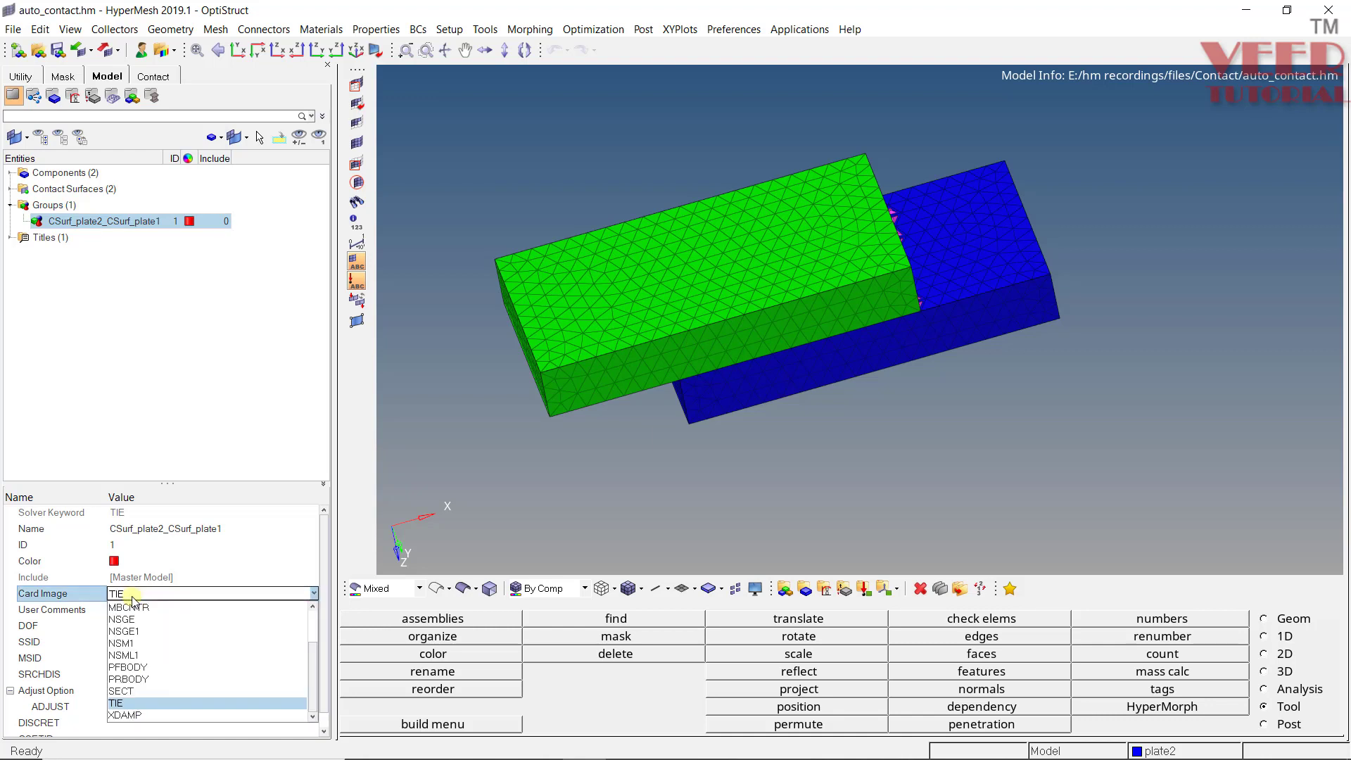
scroll(192, 640, "up", 2)
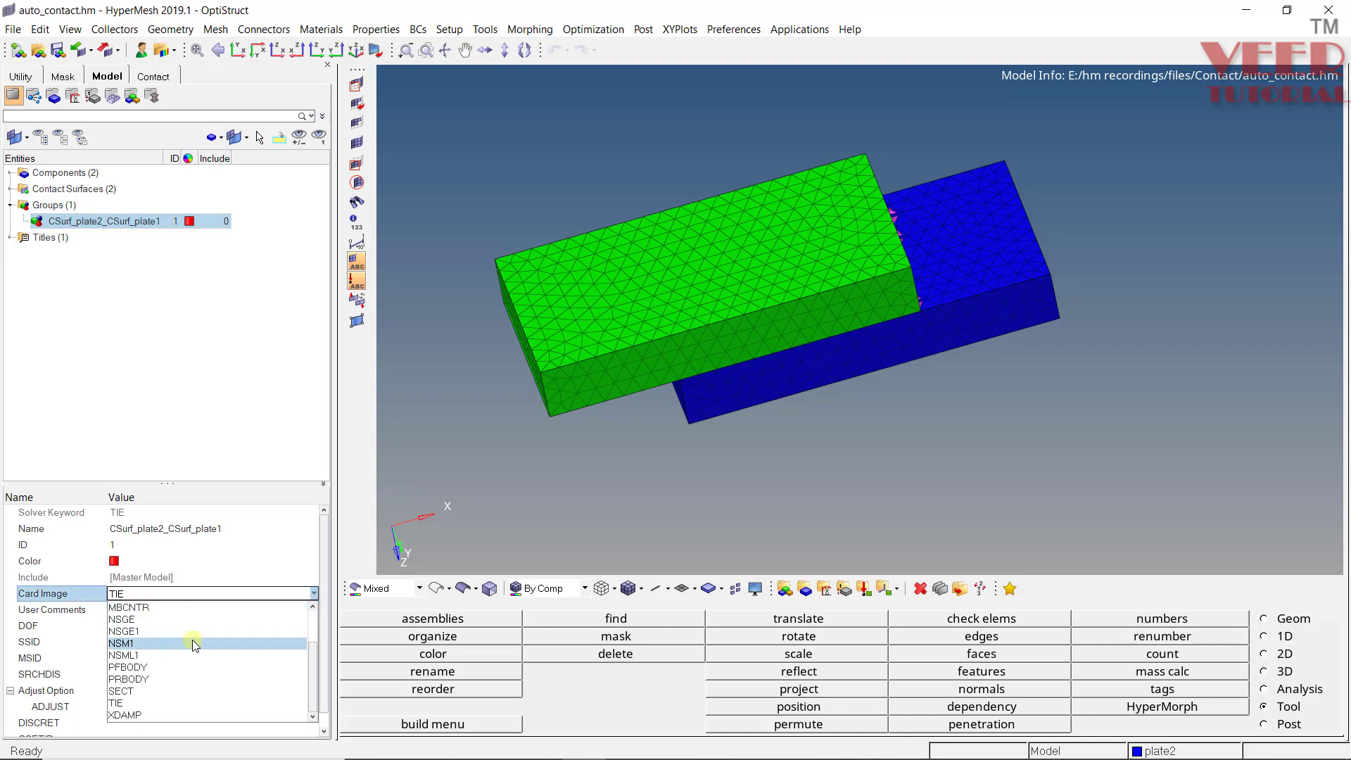
left_click(156, 619)
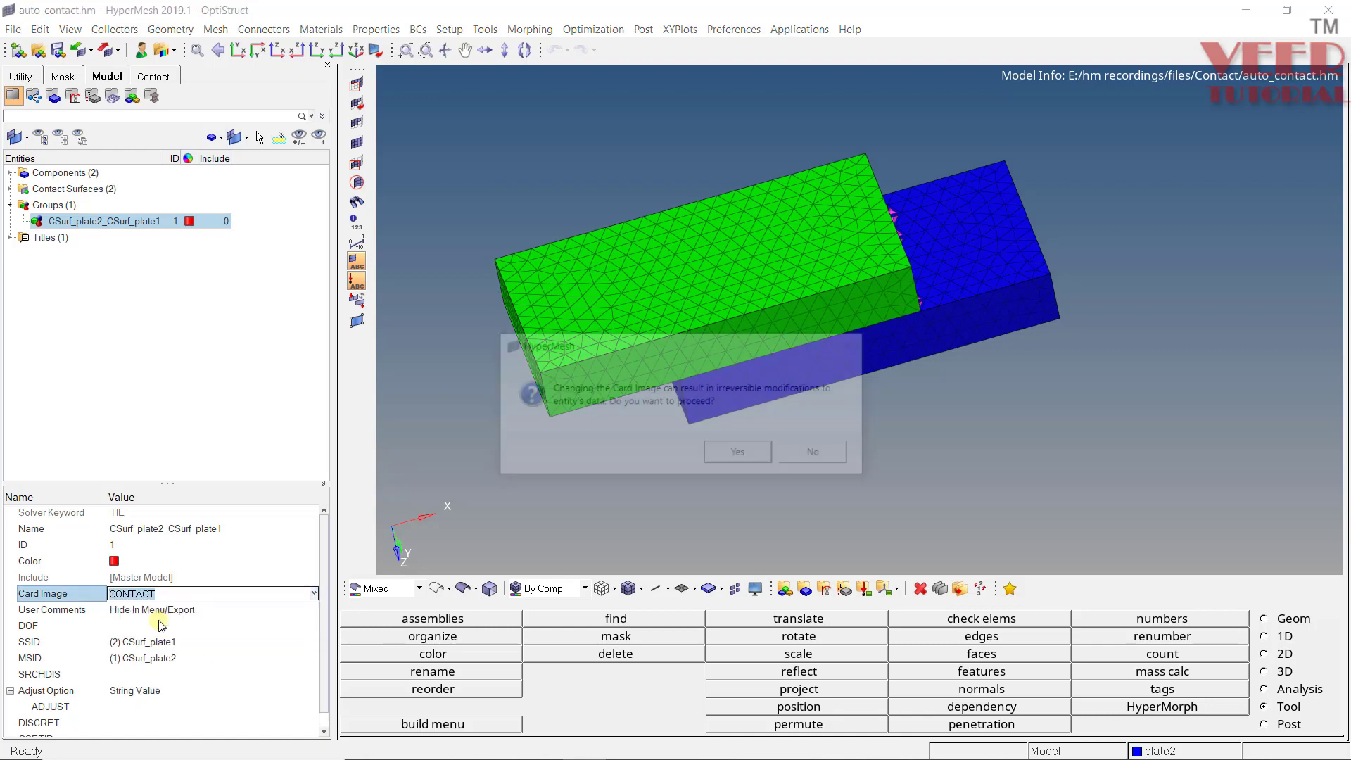
left_click(732, 454)
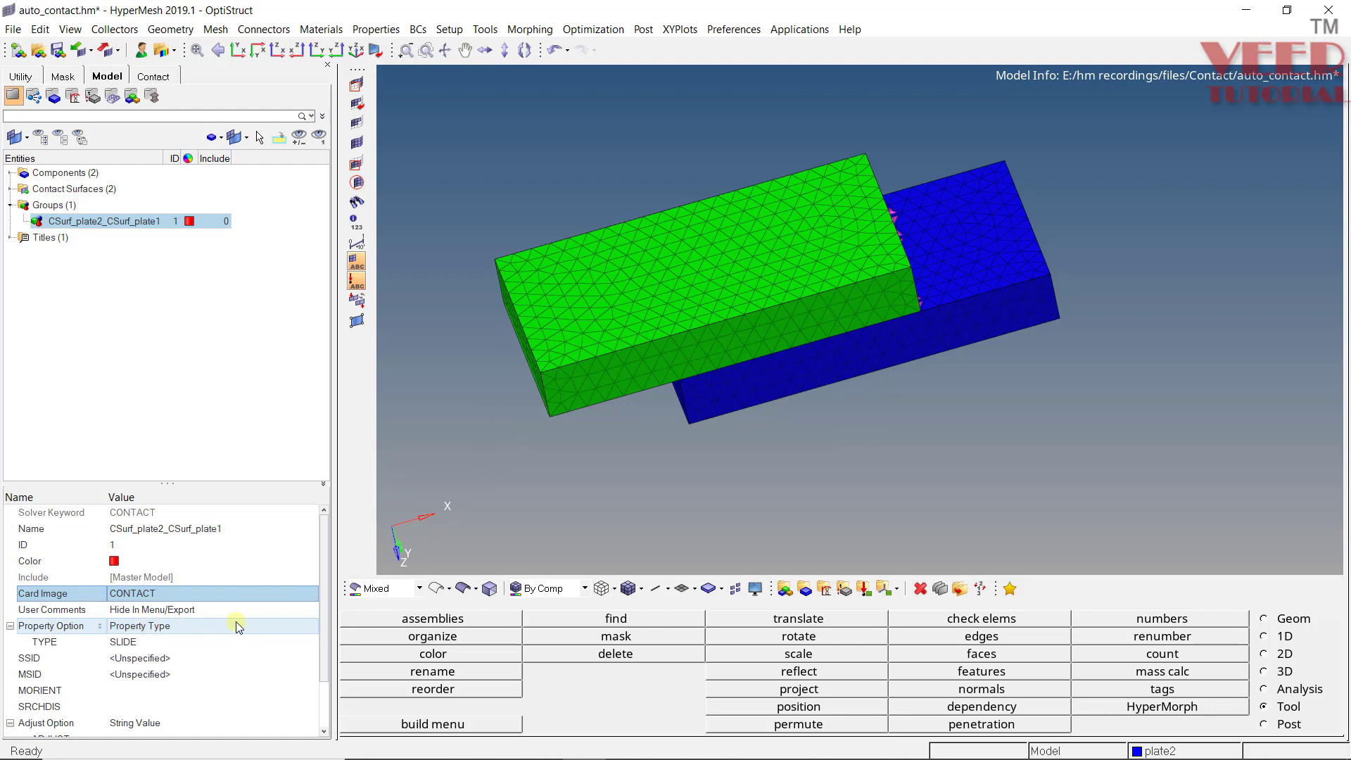
Set the contact group's property option to Static Friction Coeff. with an MU1 value of 0.3.
left_click(294, 627)
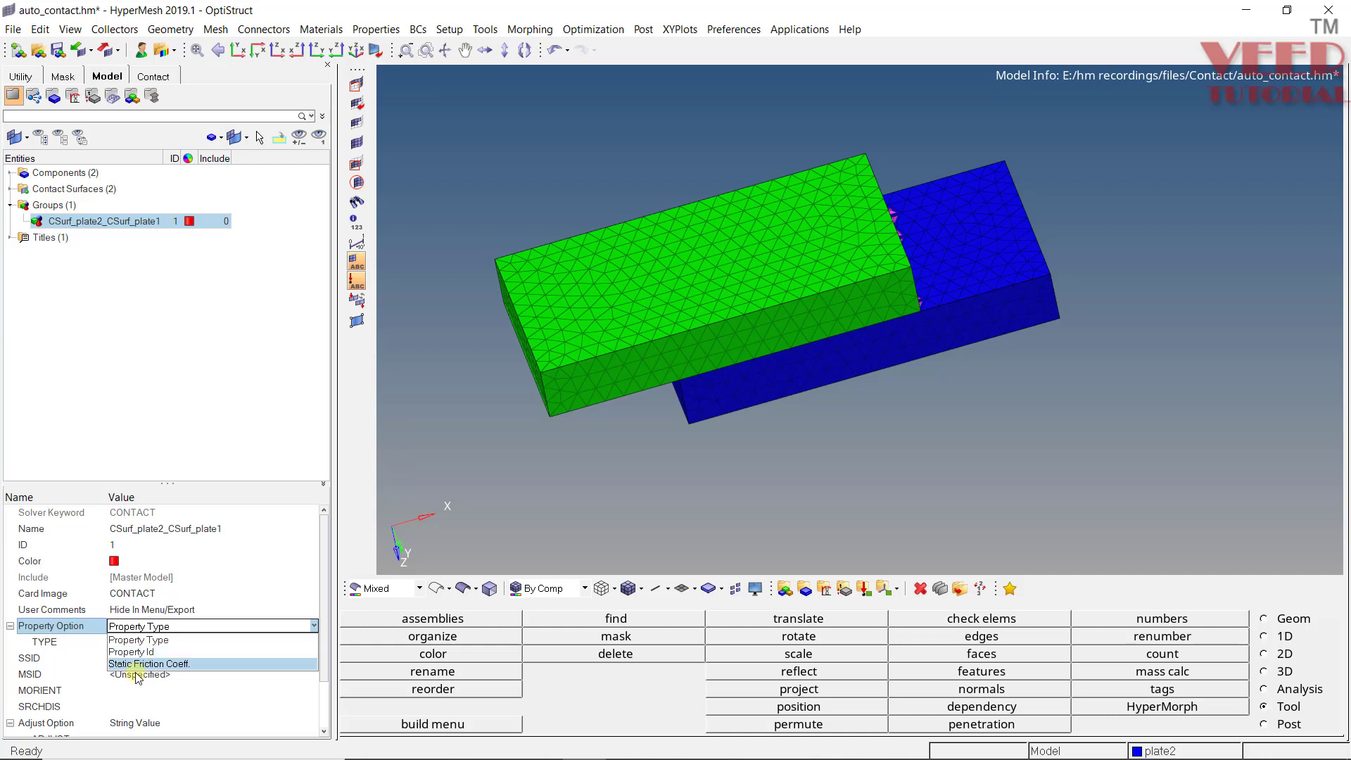
left_click(178, 663)
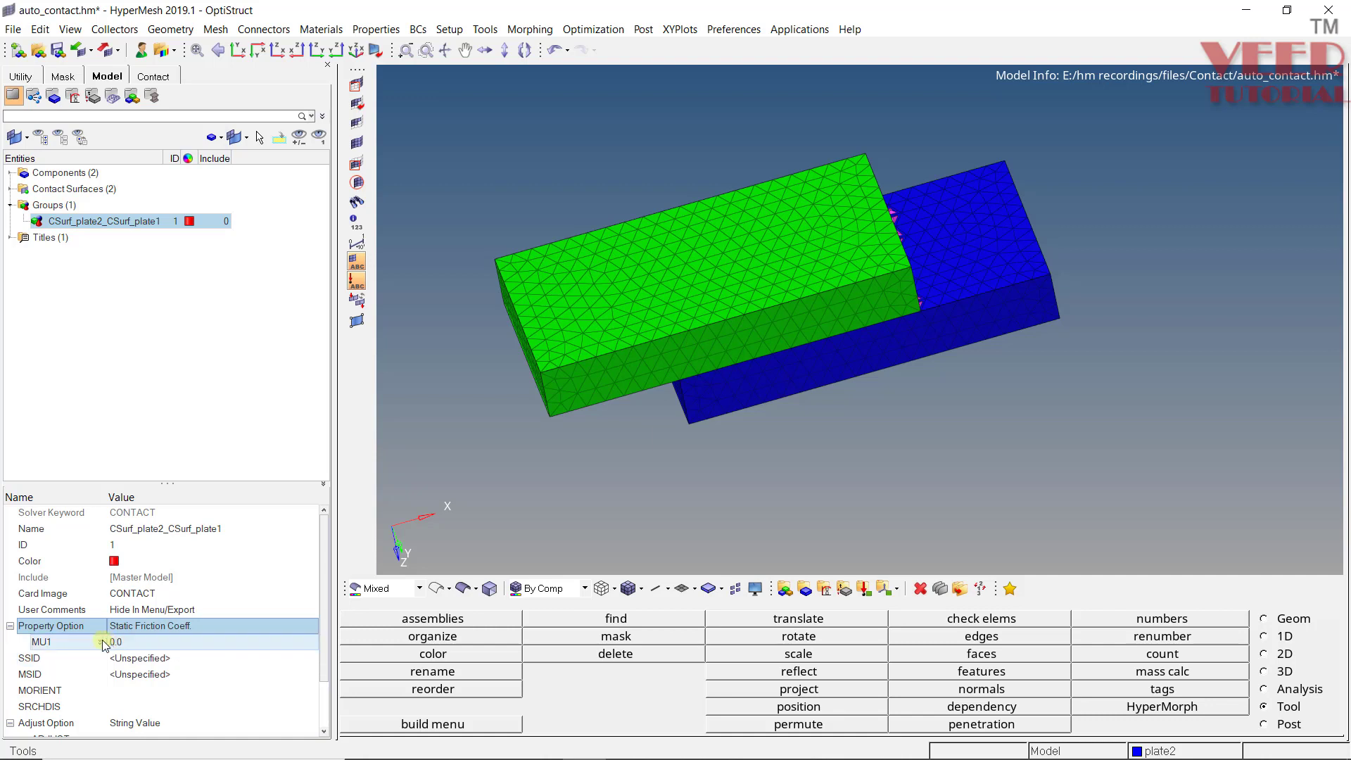
left_click(163, 645)
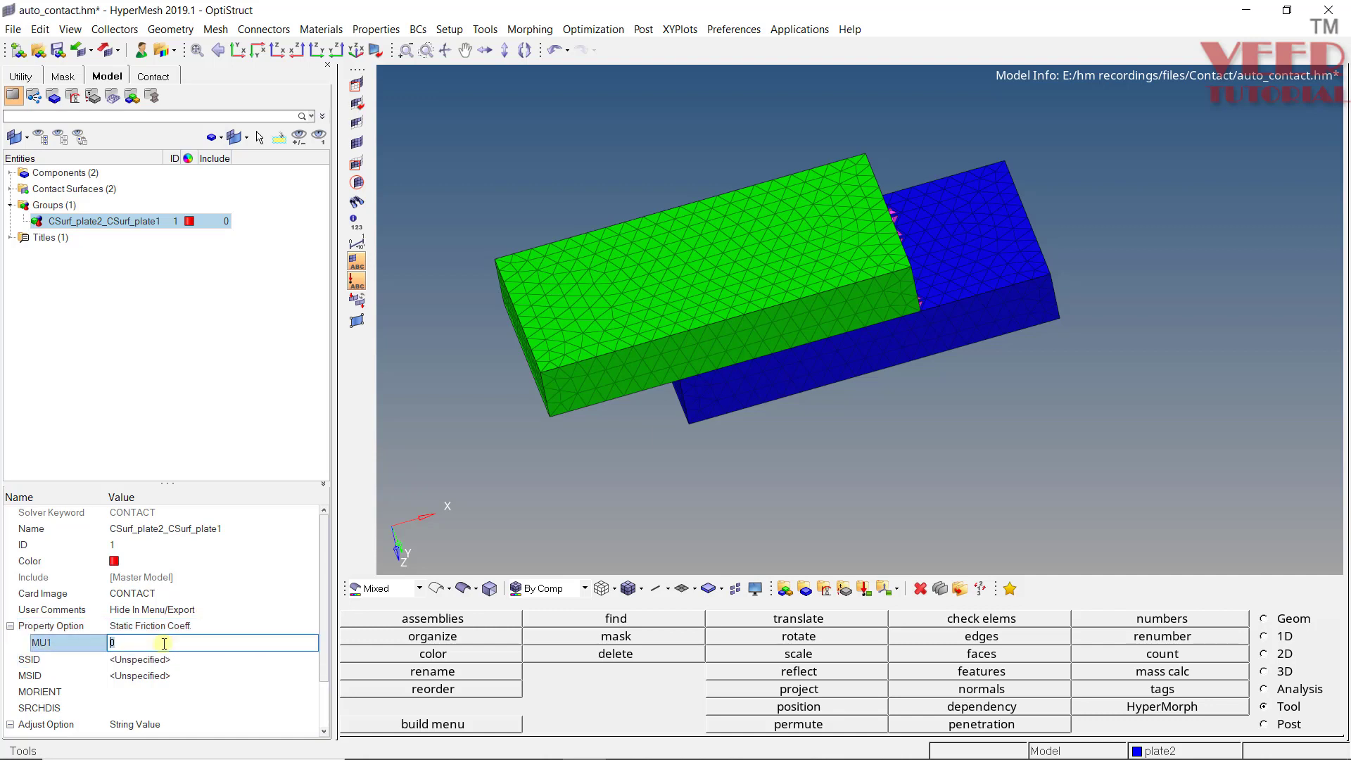
type("0")
key("Return")
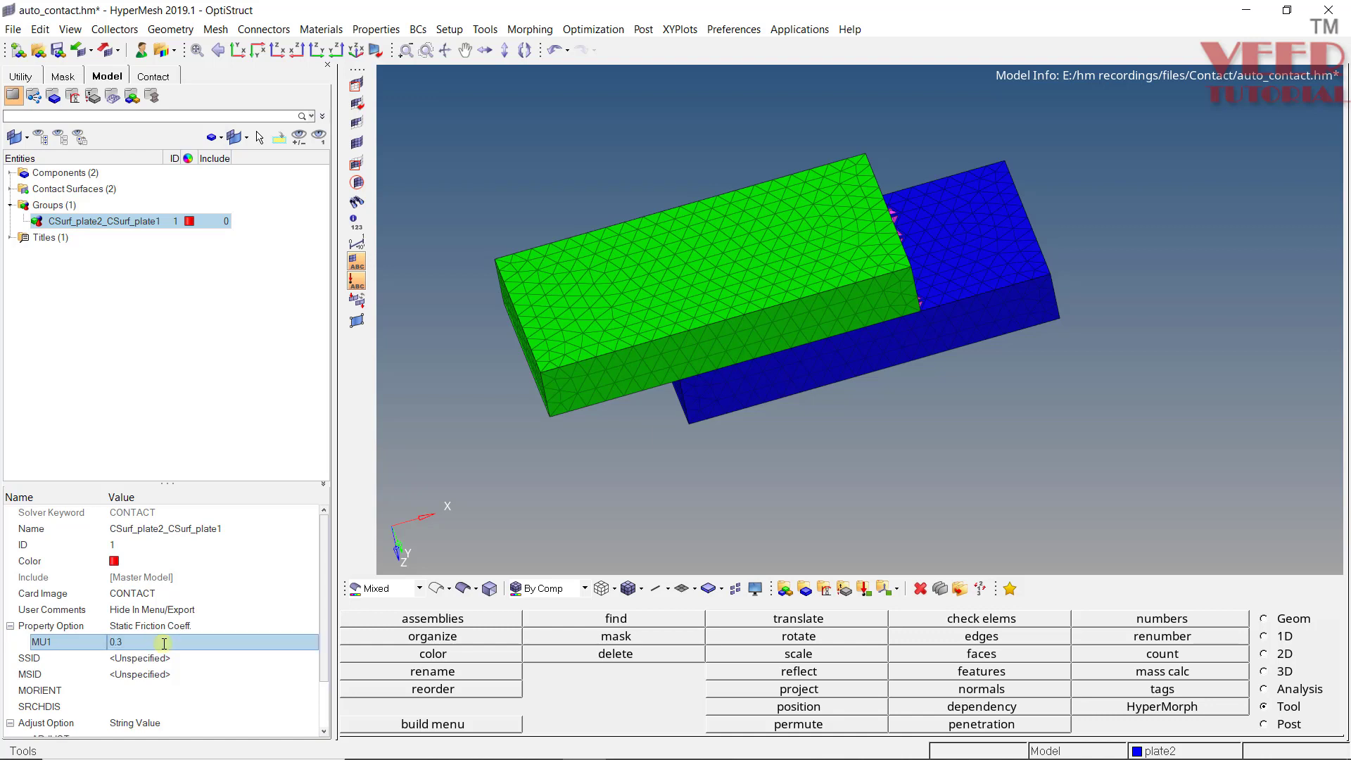
left_click(323, 696)
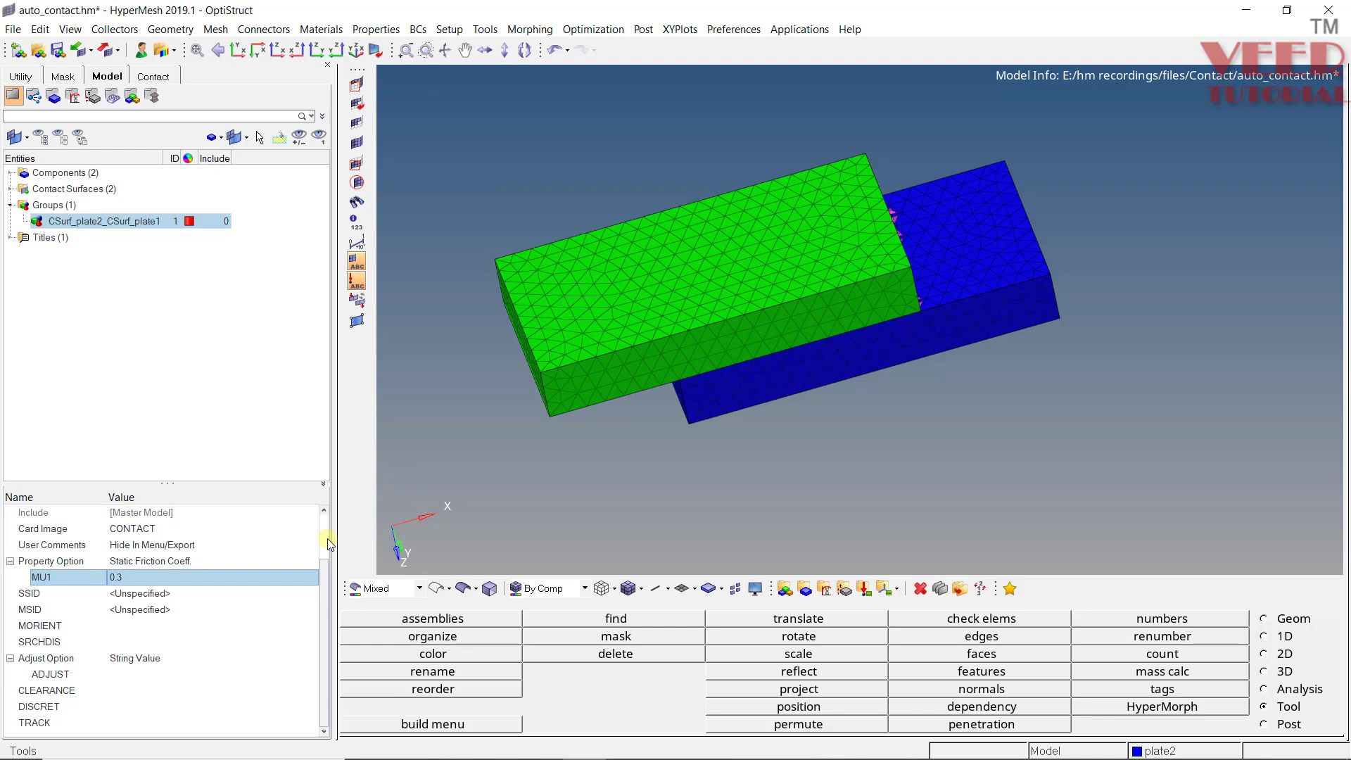
scroll(329, 544, "up", 2)
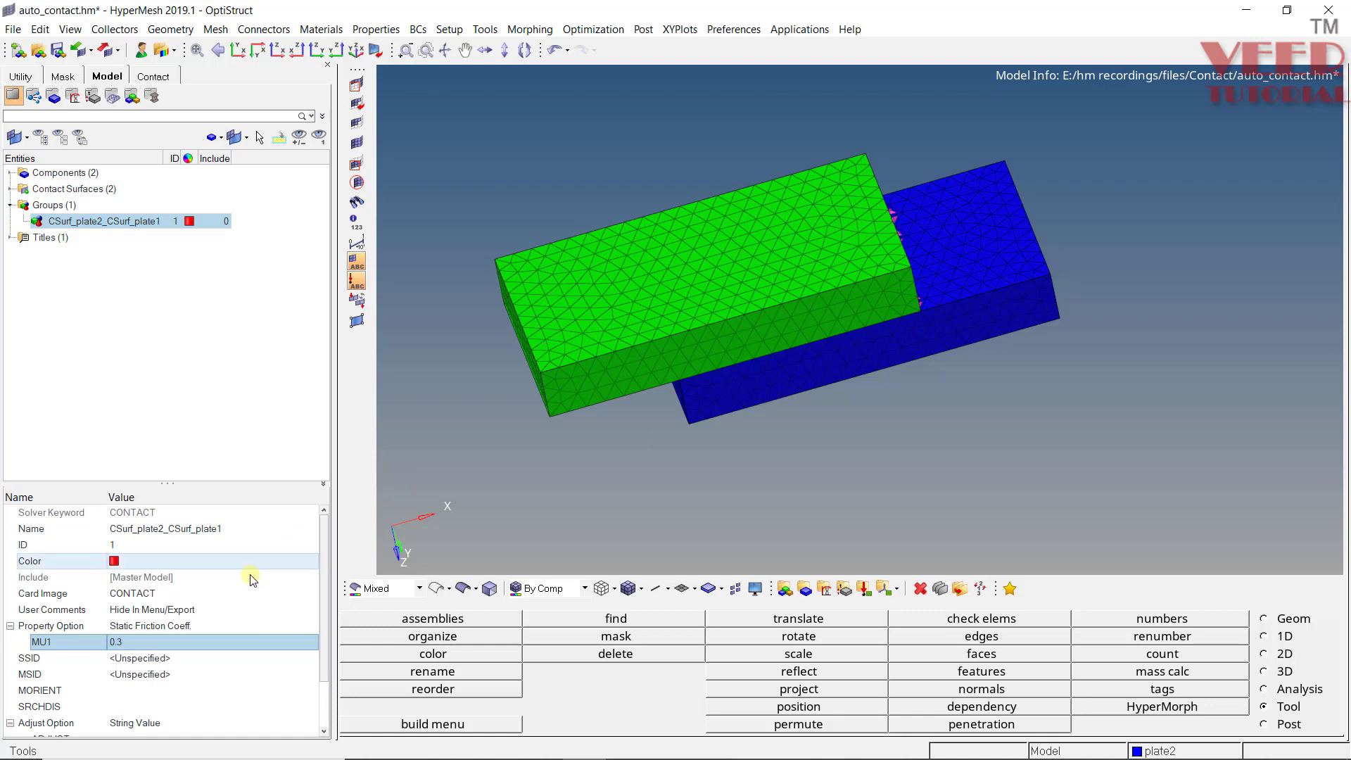
Switch the contact group's property option to Property Type and inspect the available TYPE choices.
left_click(175, 626)
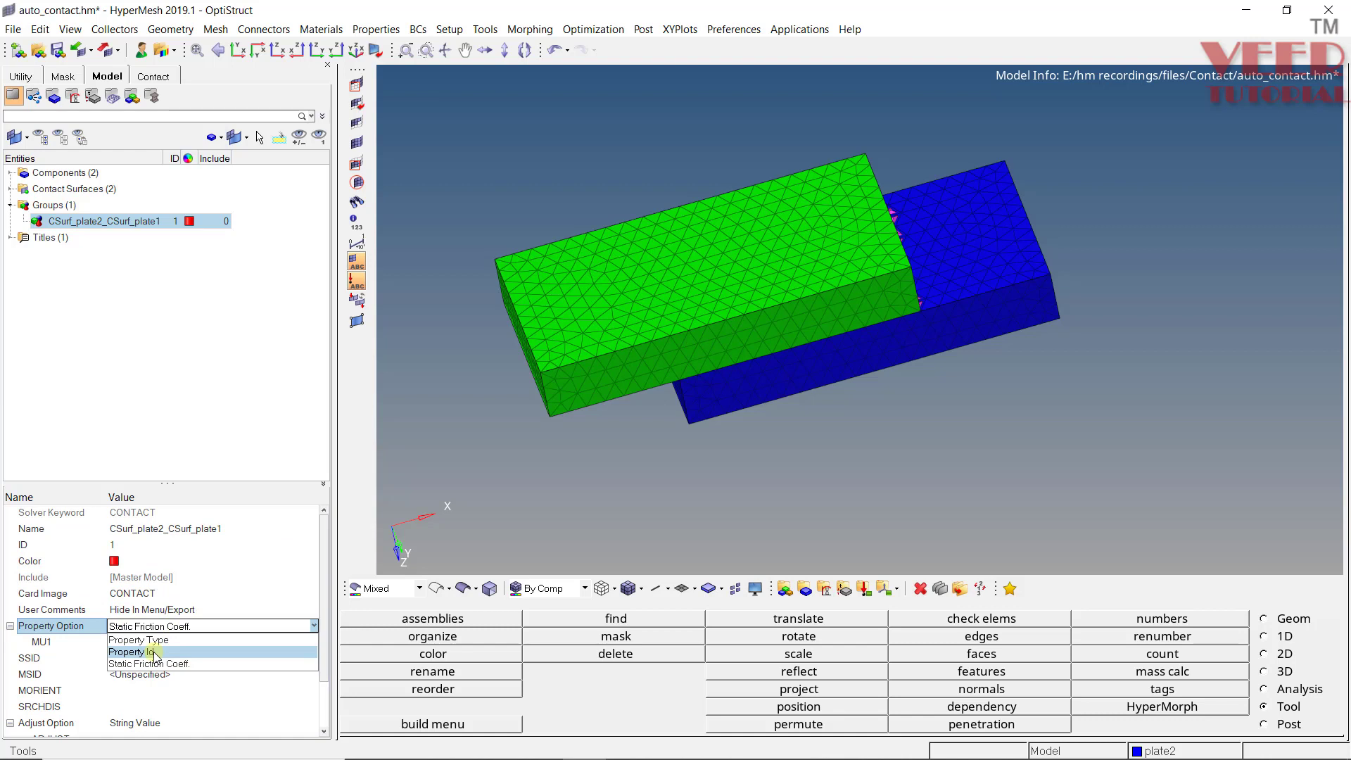
left_click(153, 640)
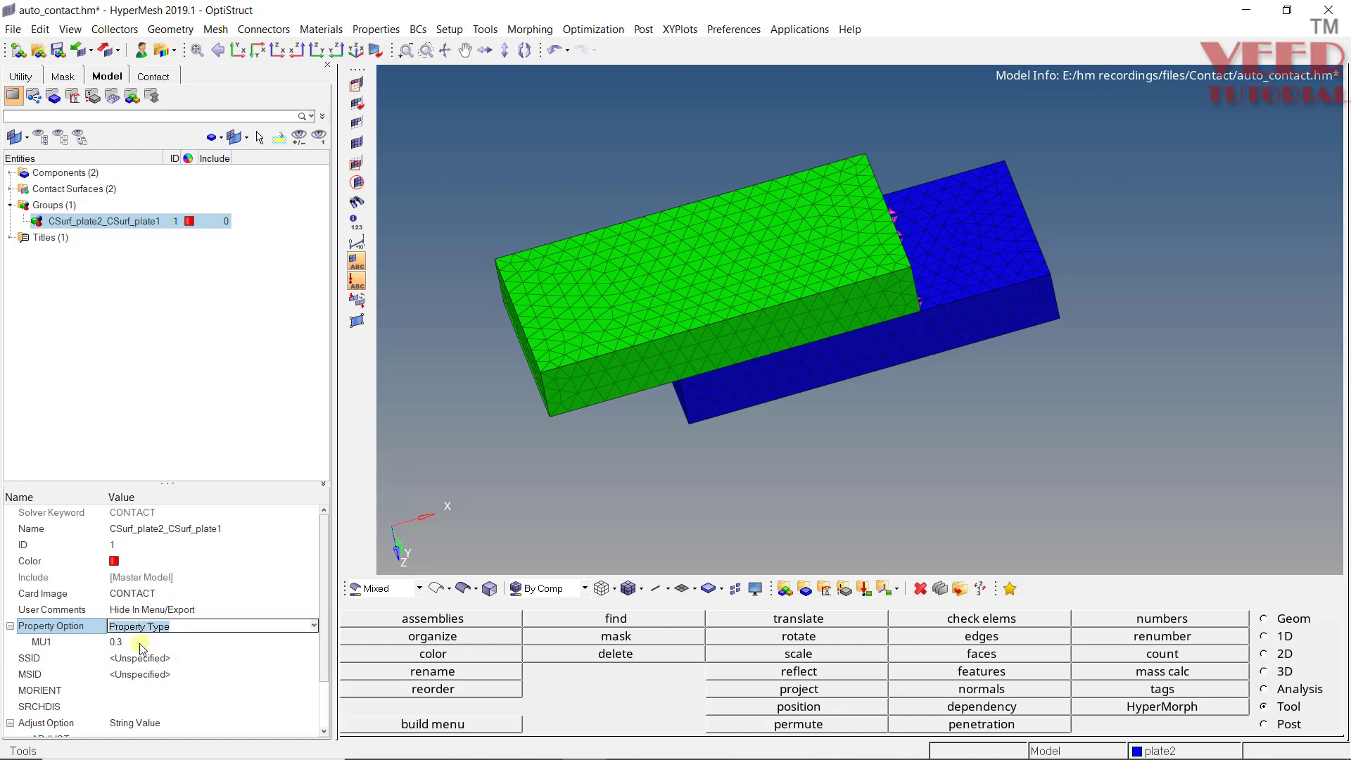
left_click(152, 641)
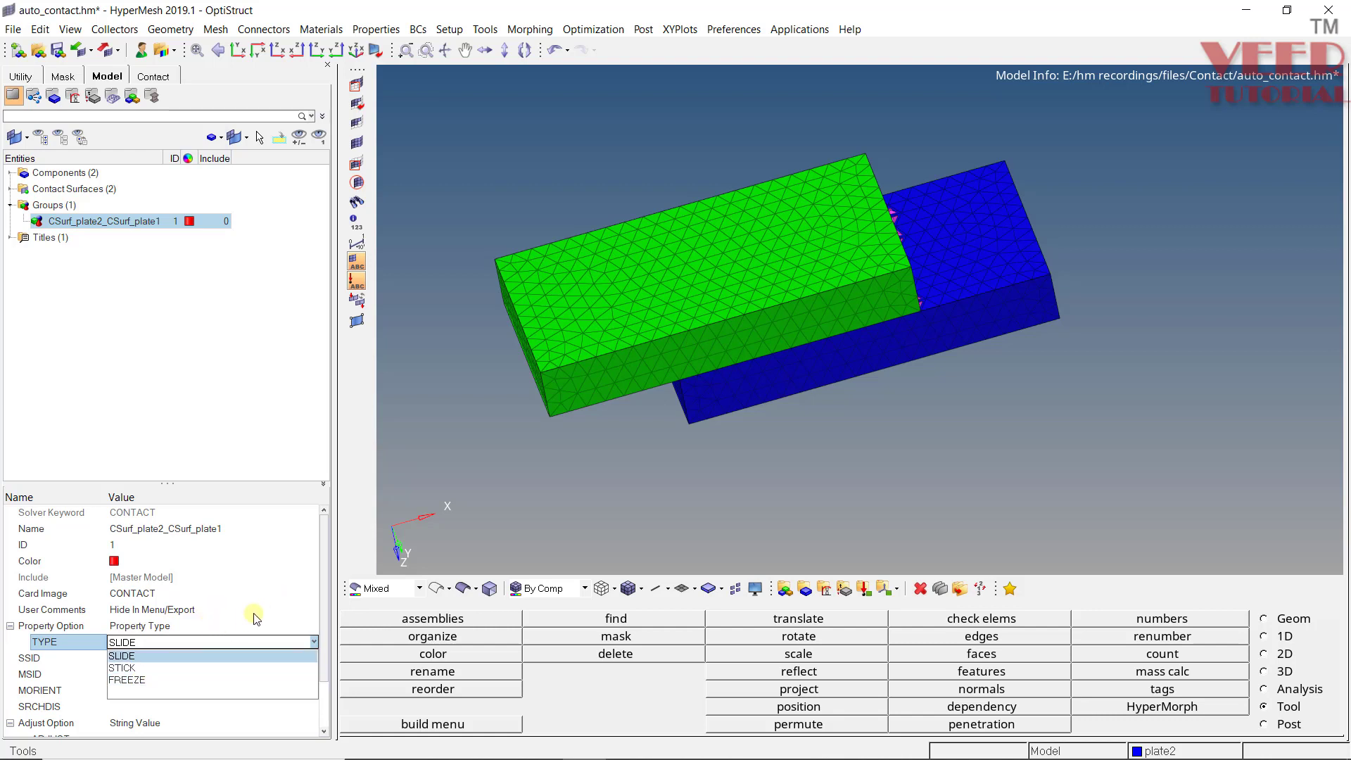
left_click(232, 625)
Set the contact group's property option to Property Id and check which properties can be assigned as PID.
left_click(176, 625)
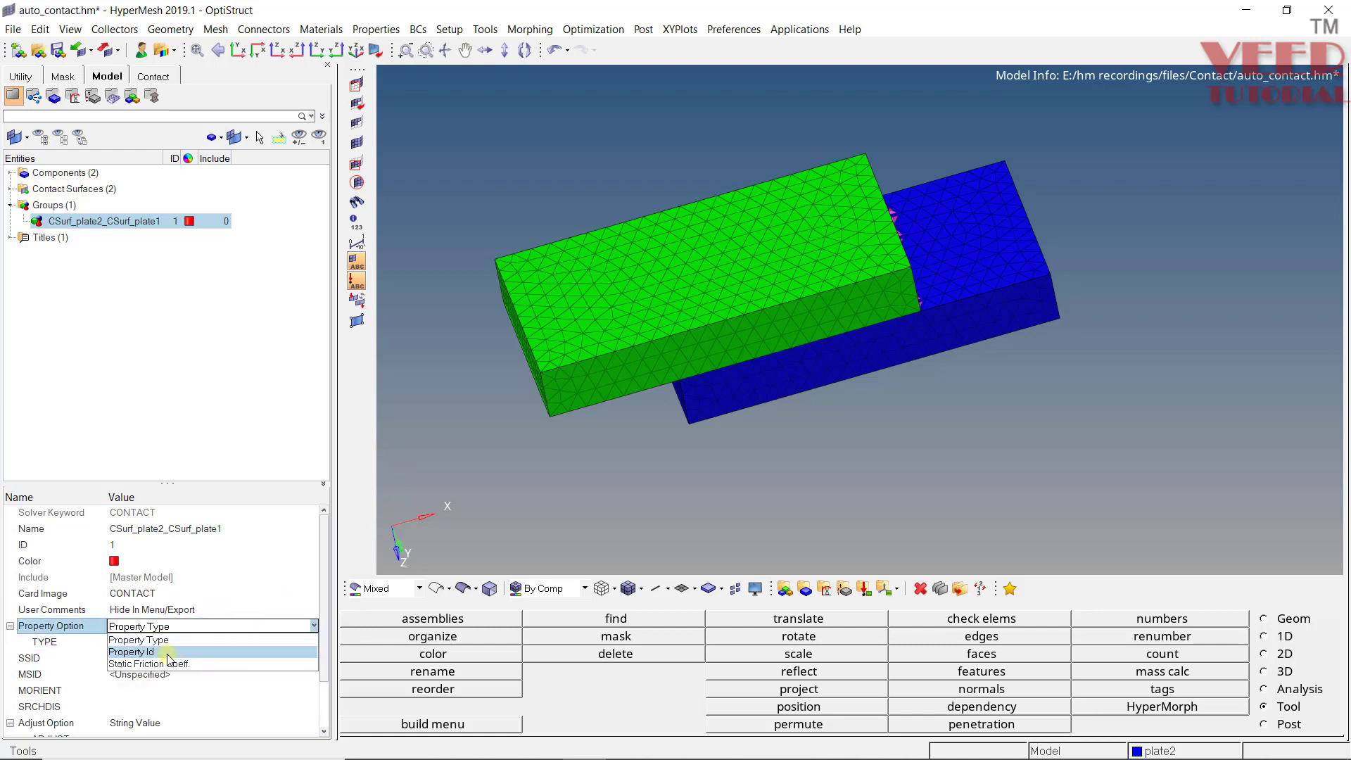
left_click(167, 652)
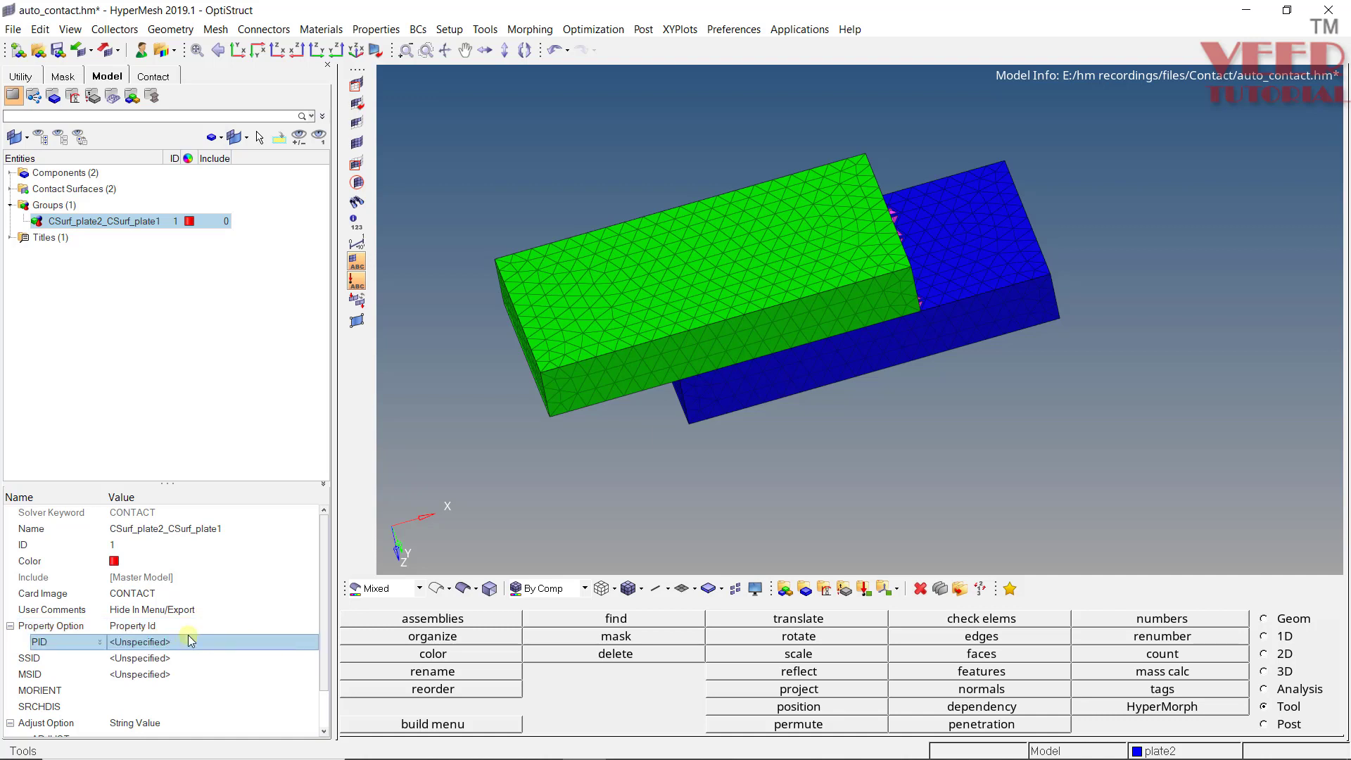
left_click(162, 643)
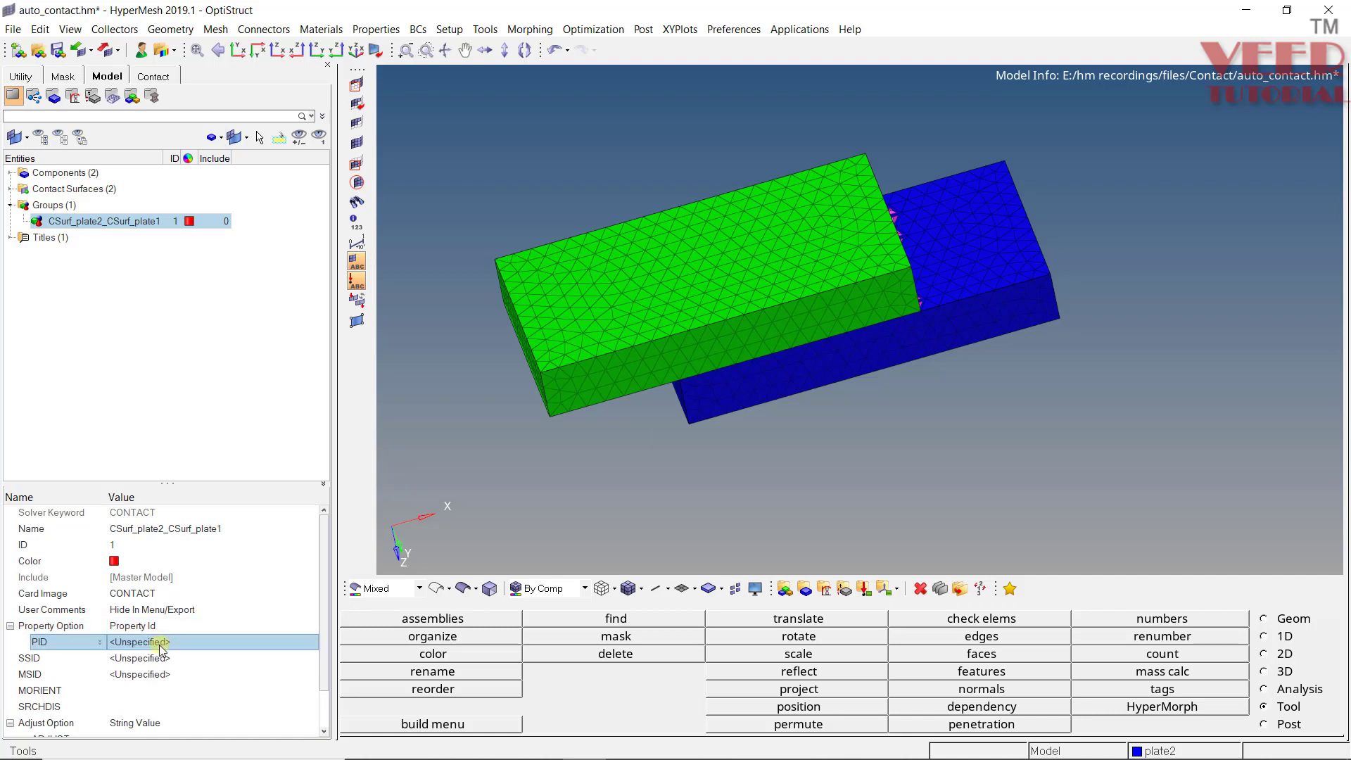
left_click(198, 652)
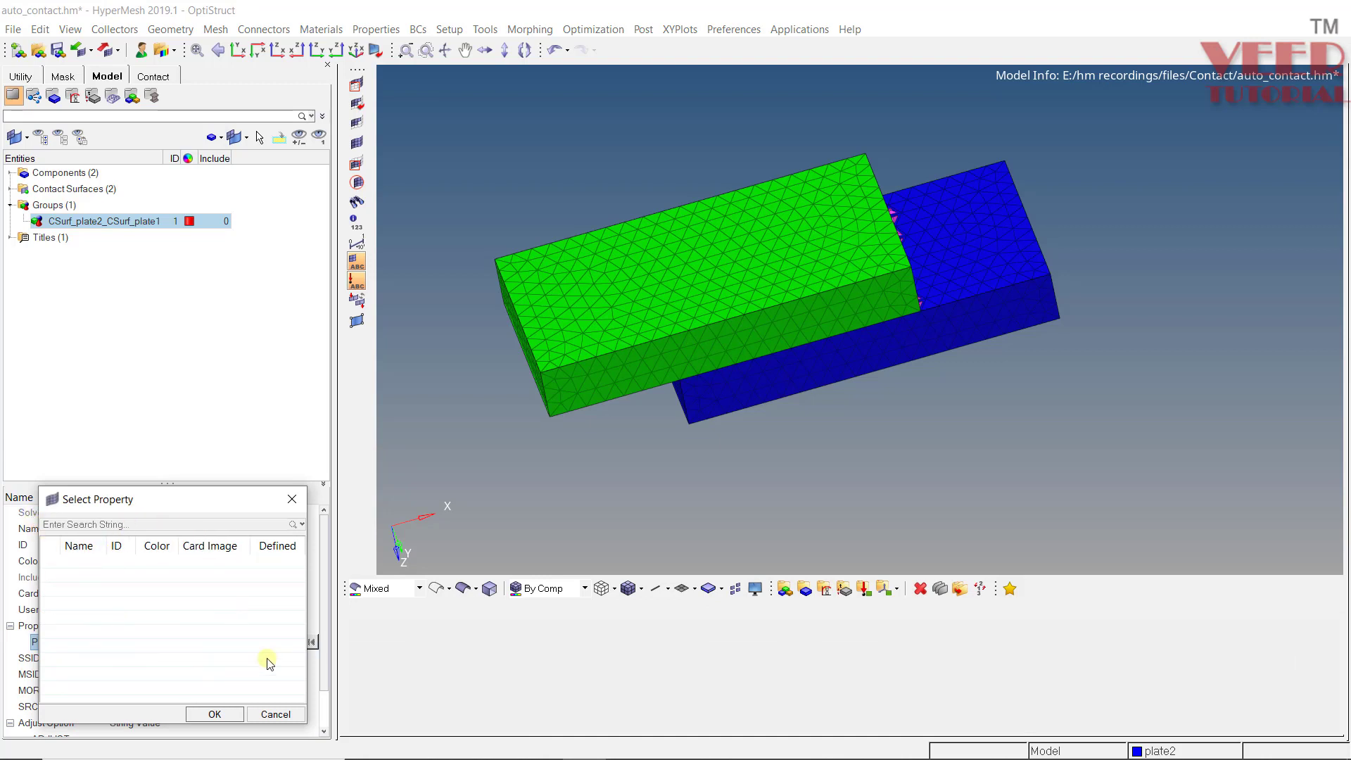
left_click(274, 714)
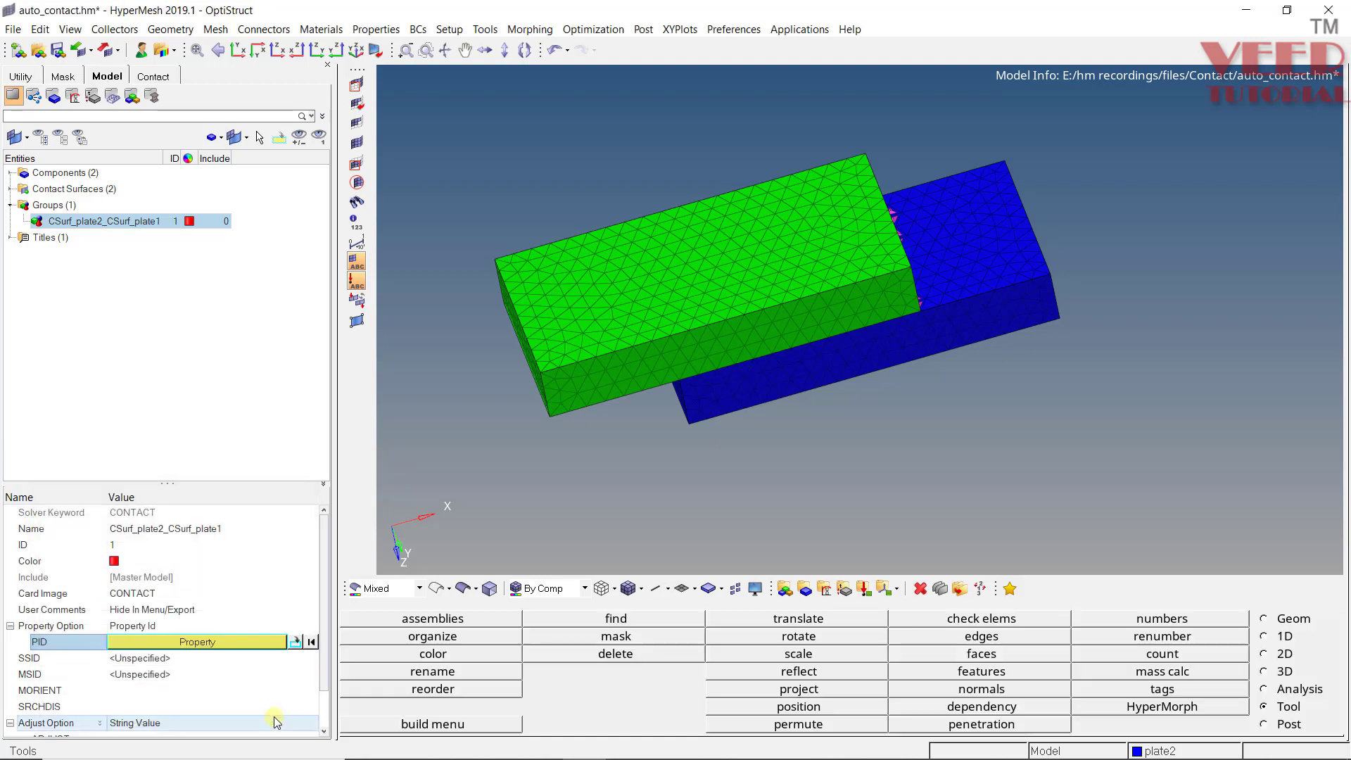
left_click(206, 426)
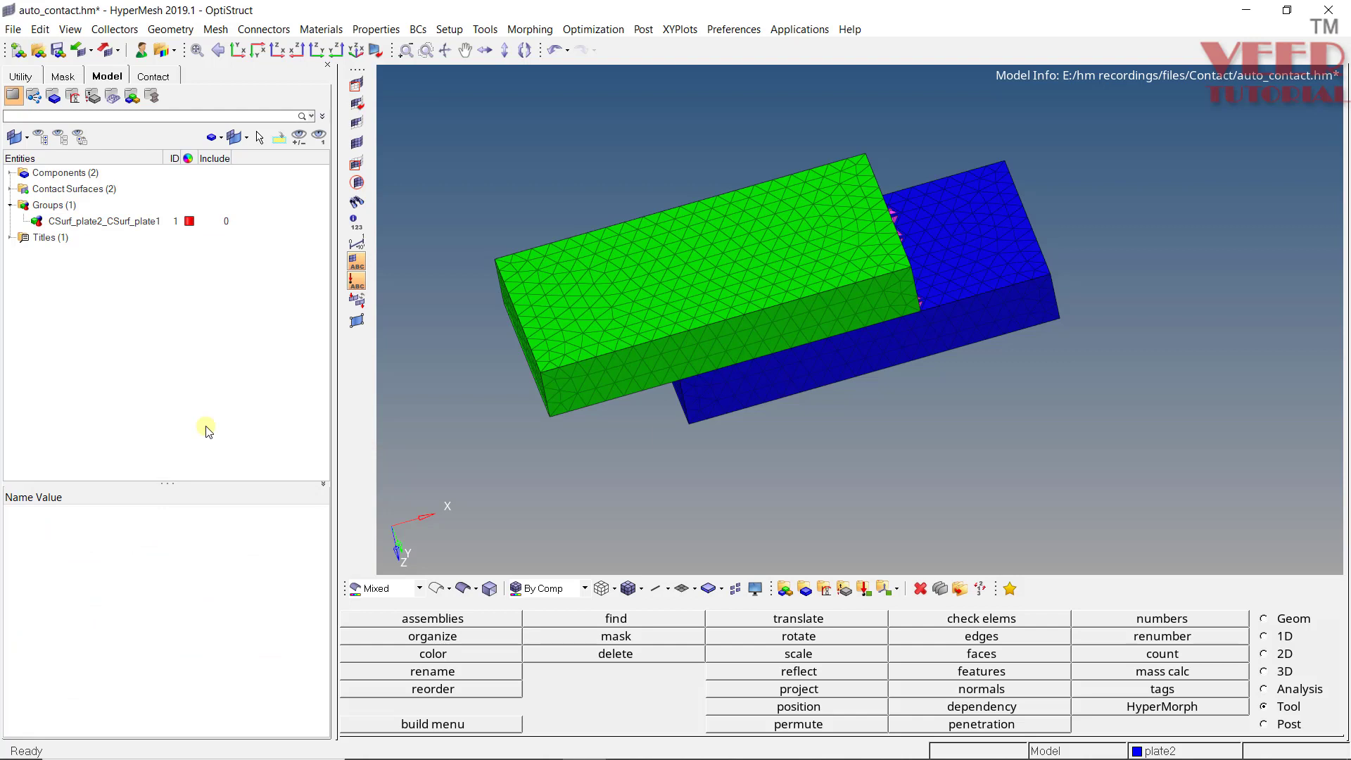
Create a new property in the model and name it friction.
right_click(122, 284)
mouse_move(169, 295)
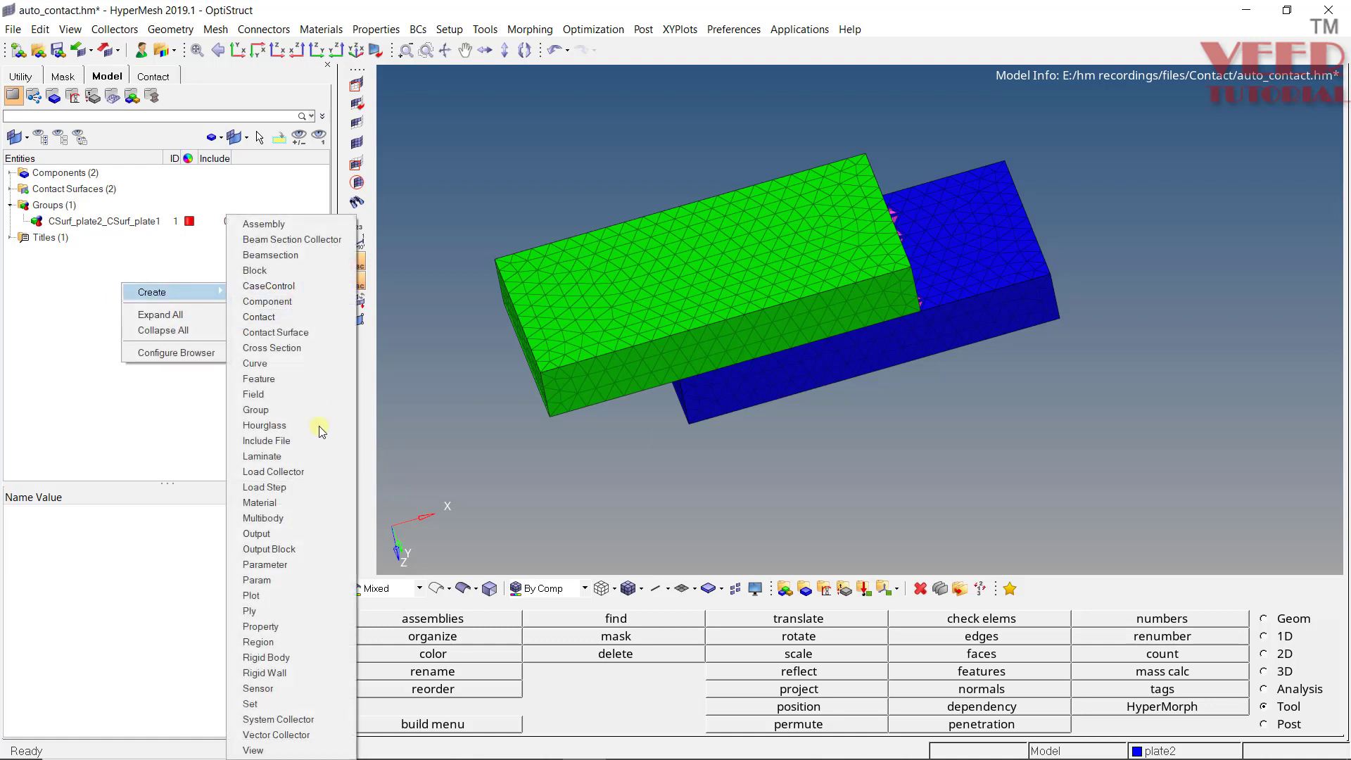
left_click(293, 626)
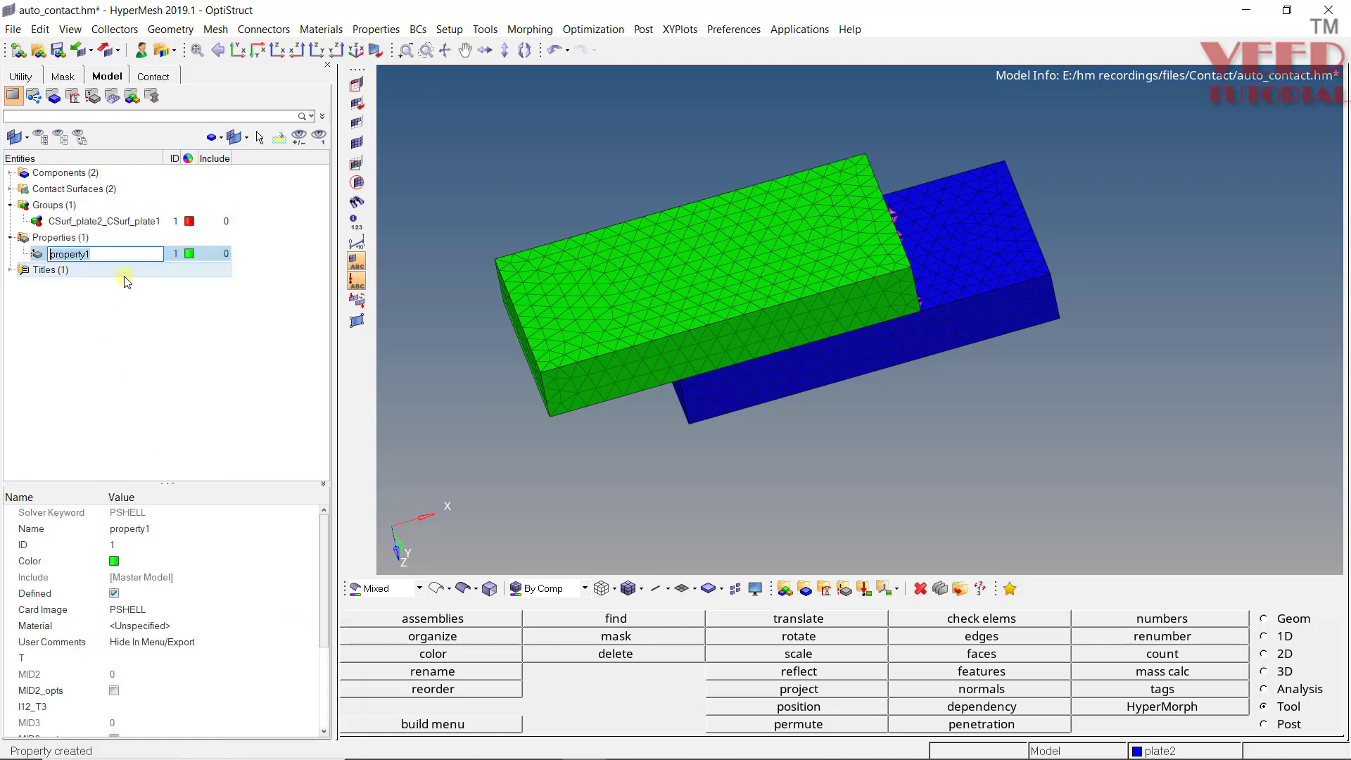
type("friction")
key("Return")
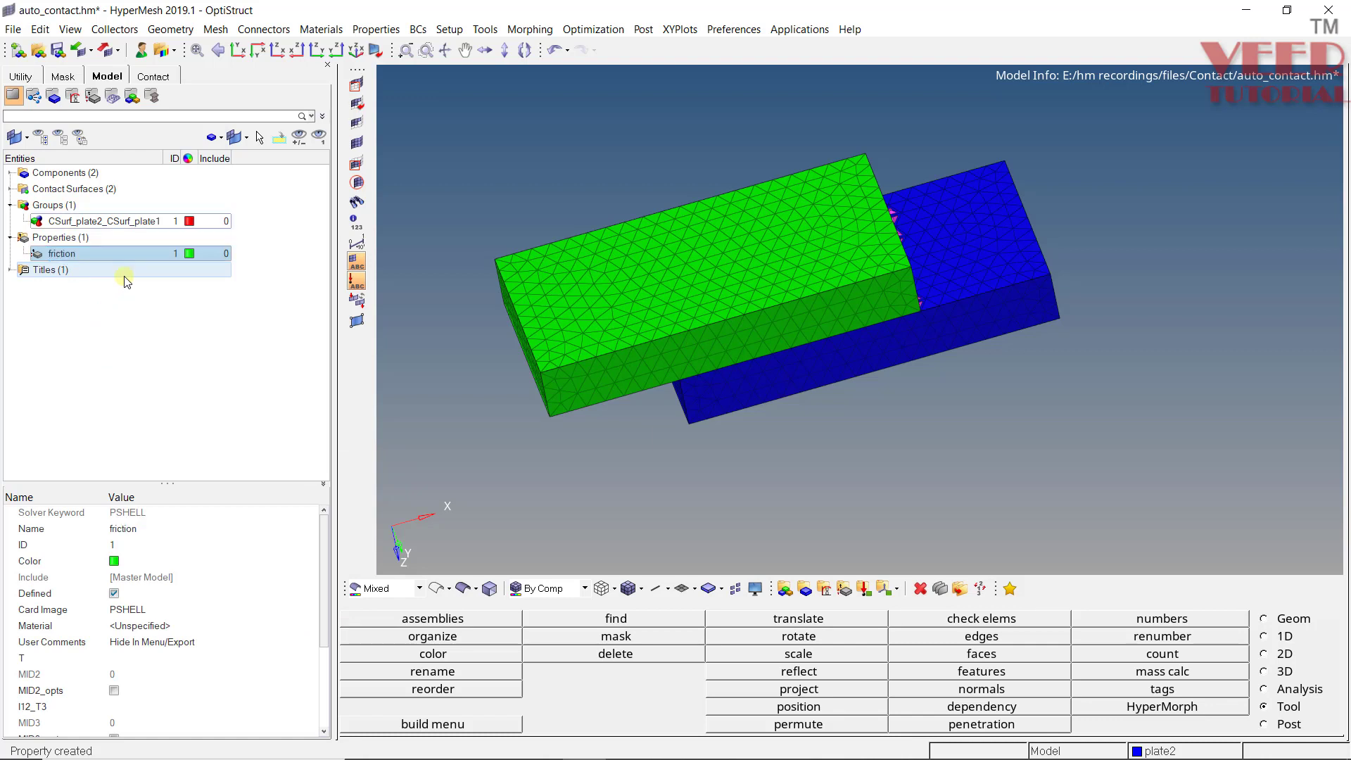
Change the card image of the friction property to PCONT and accept the modification.
left_click(151, 610)
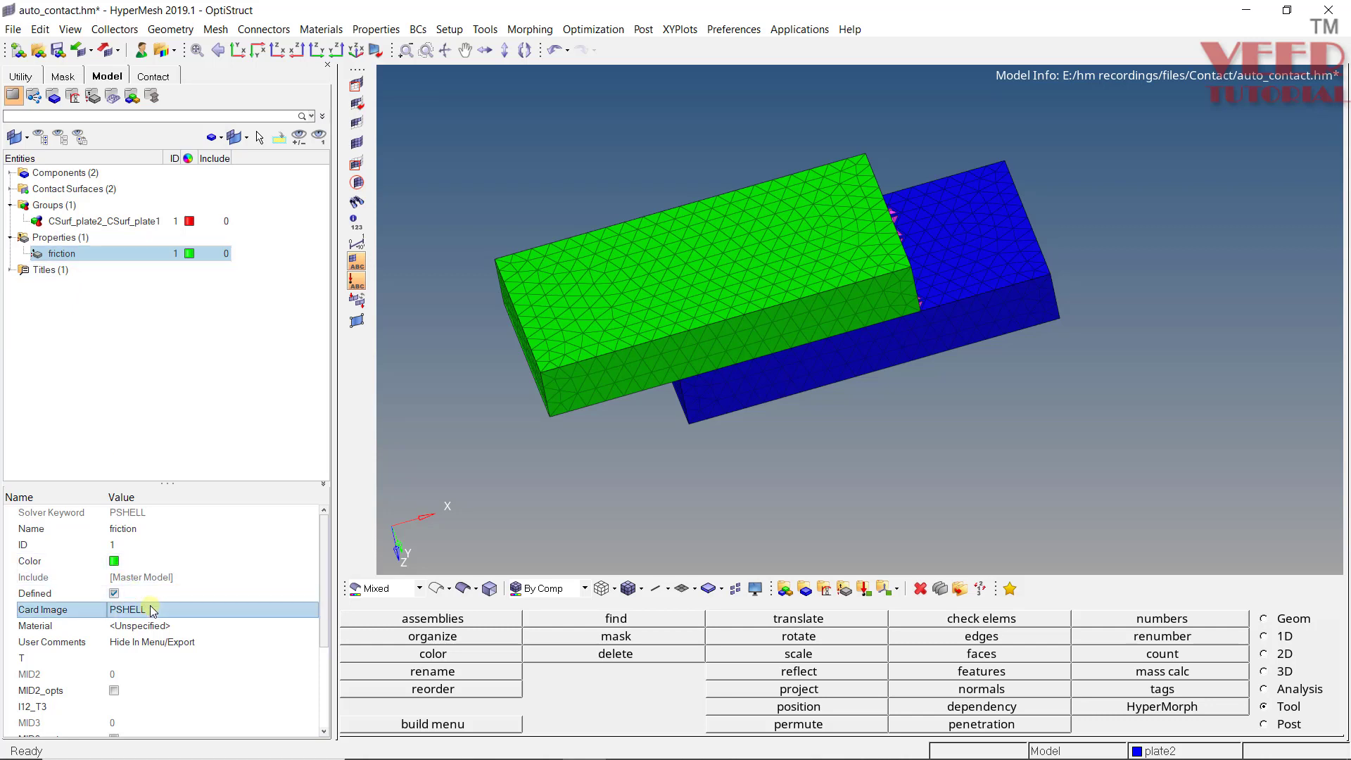
left_click(152, 610)
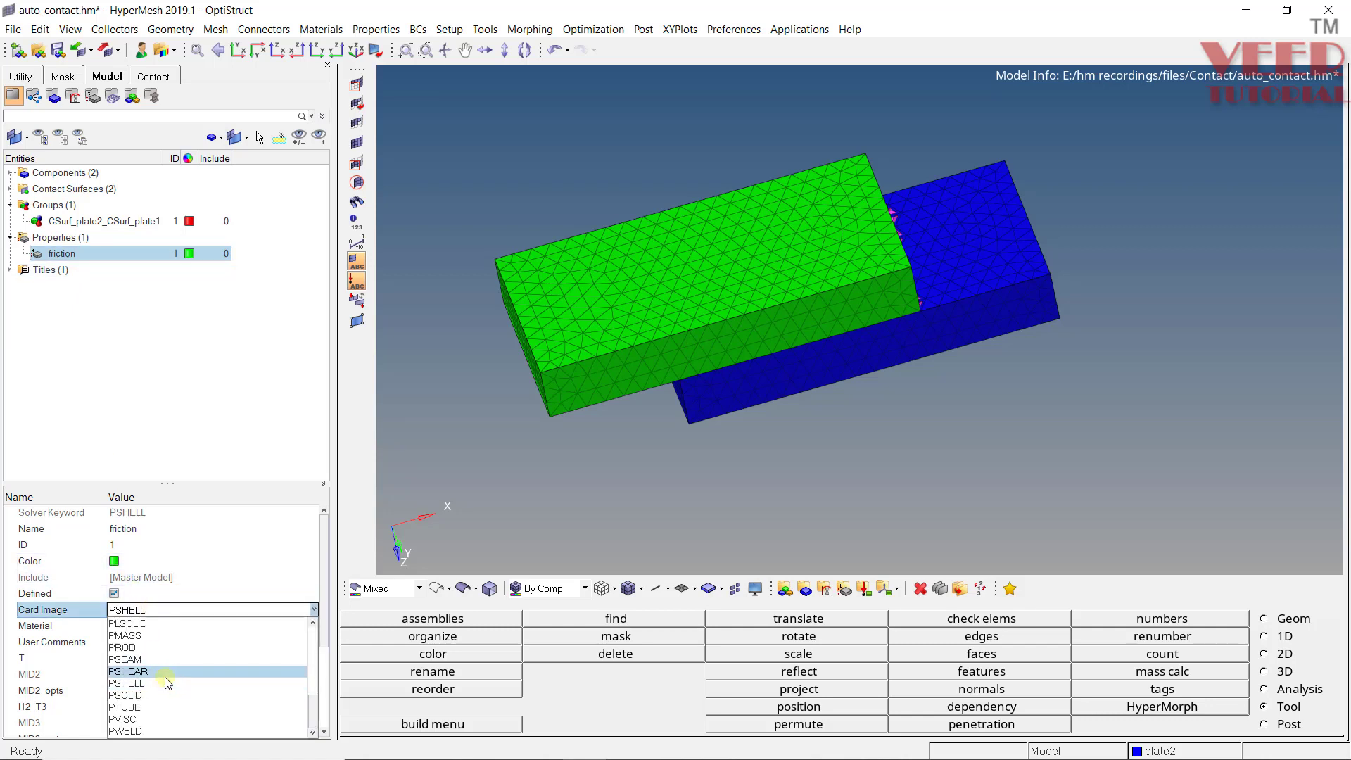
scroll(169, 679, "up", 3)
scroll(169, 679, "up", 2)
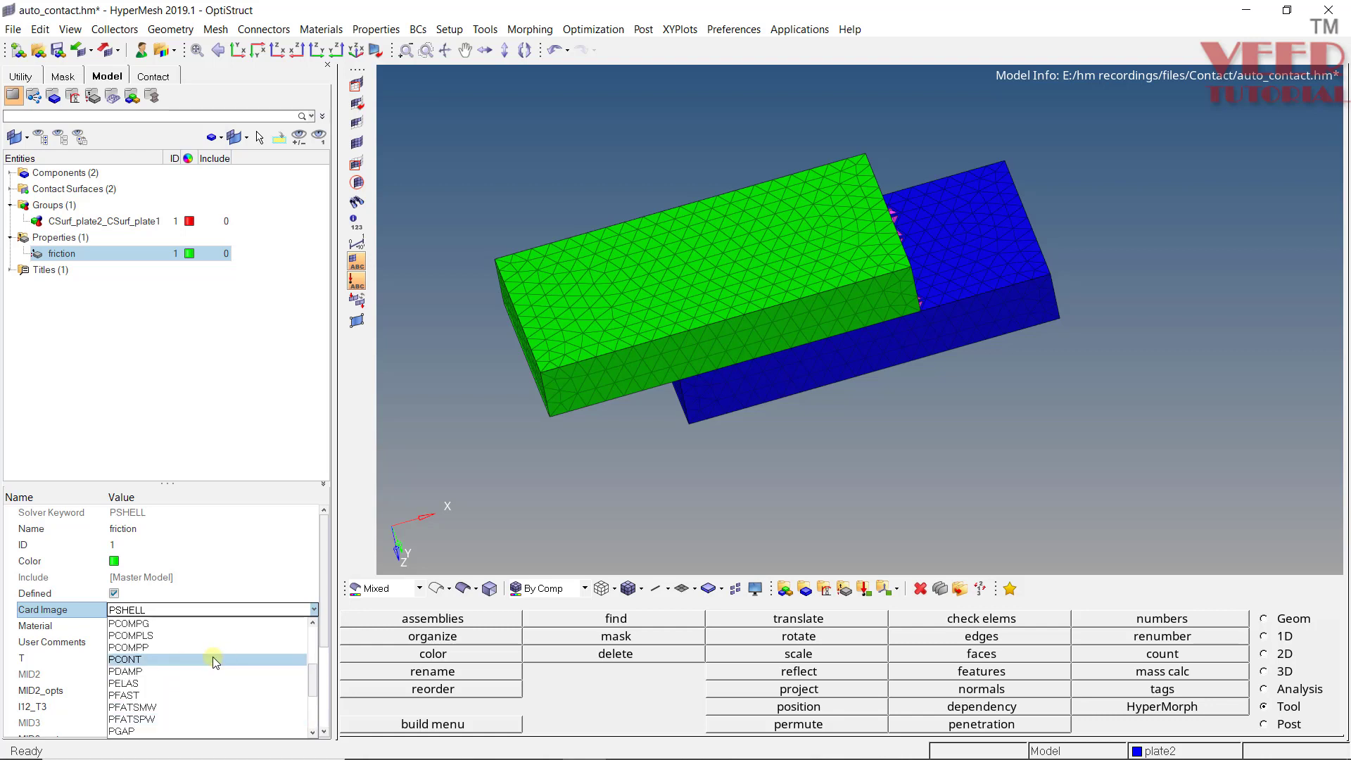
left_click(124, 660)
left_click(737, 453)
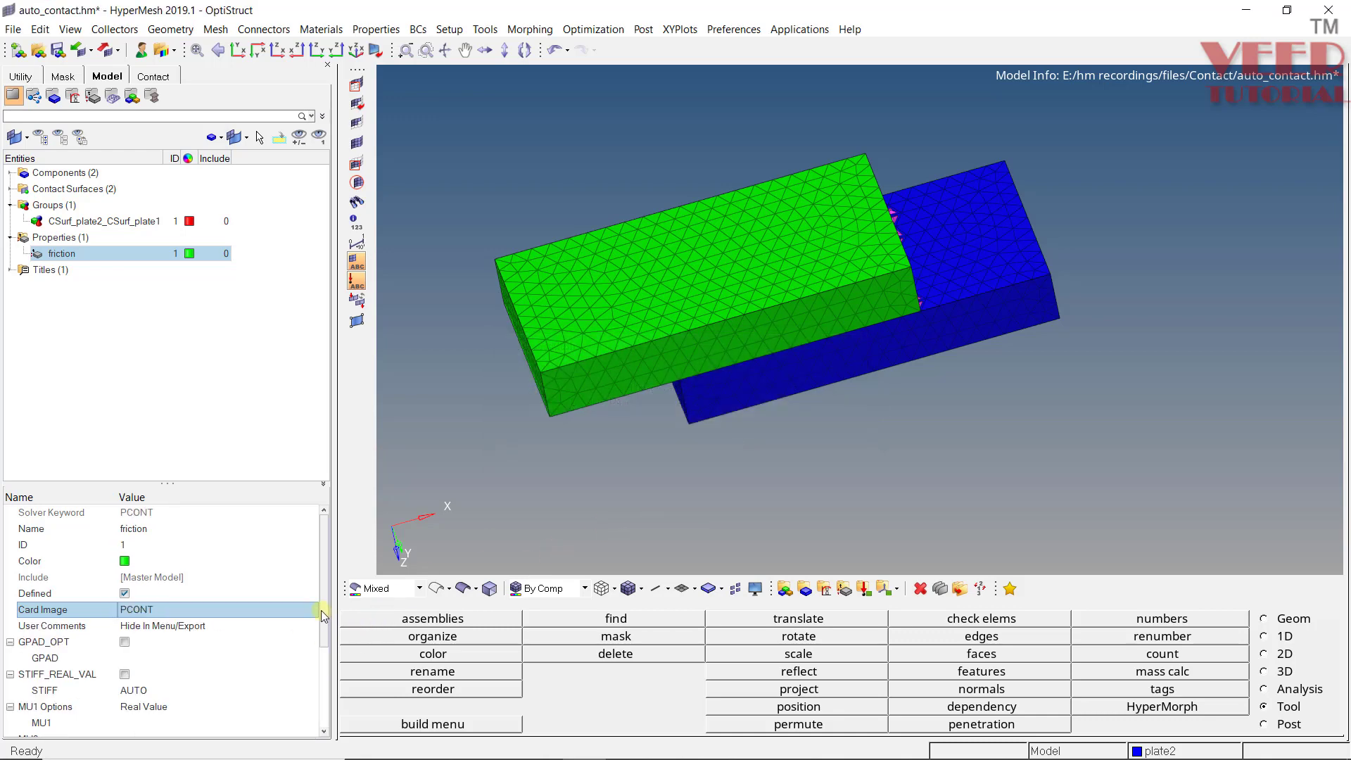
Review the GPAD and stiffness options of the friction property and choose AUTO for STIFF.
scroll(321, 609, "down", 1)
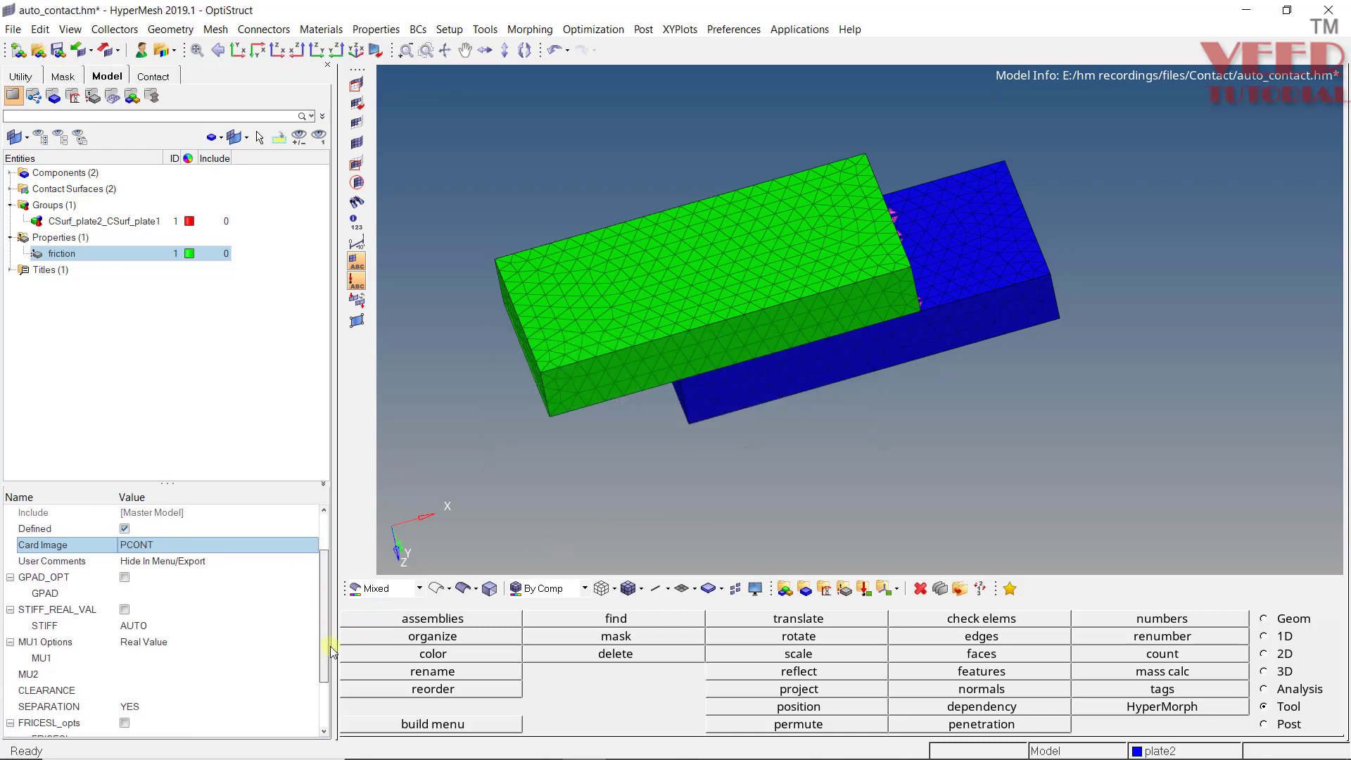
left_click(132, 594)
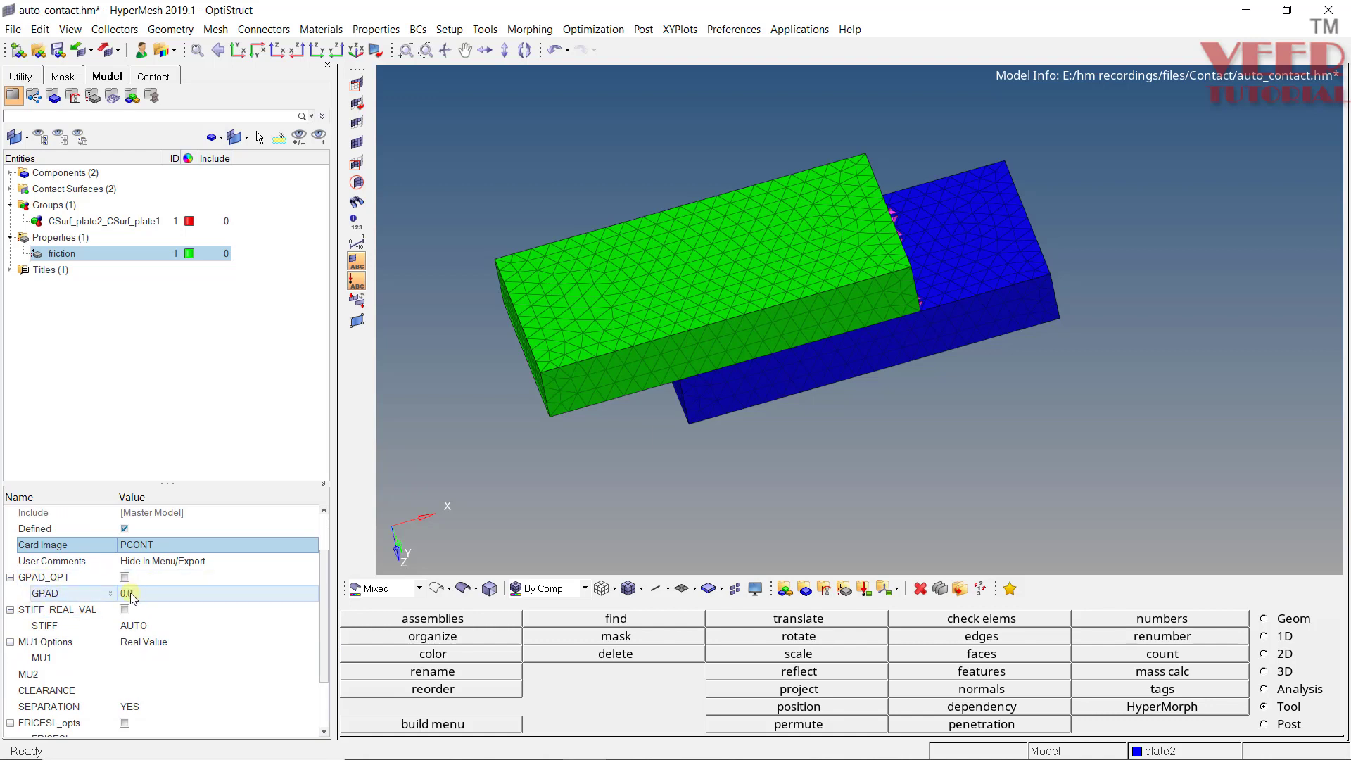
left_click(130, 626)
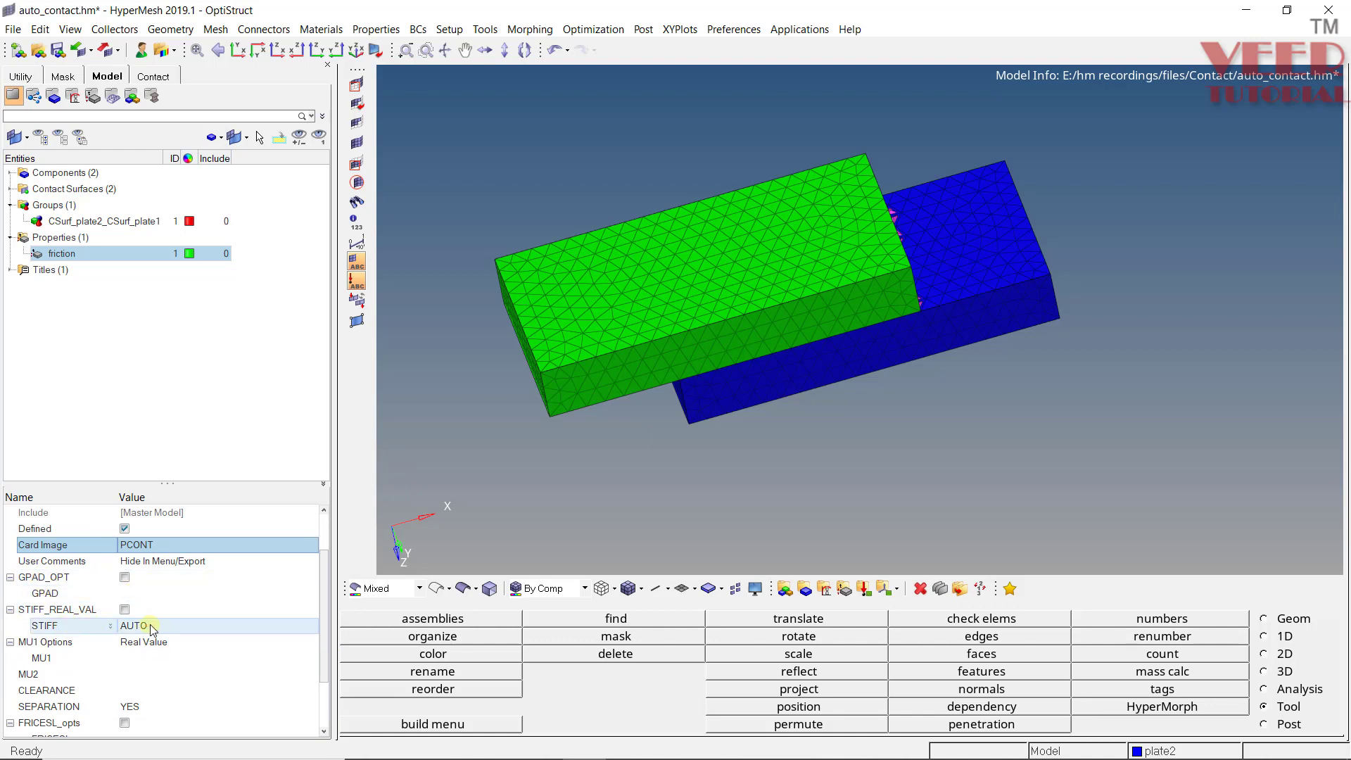
left_click(151, 626)
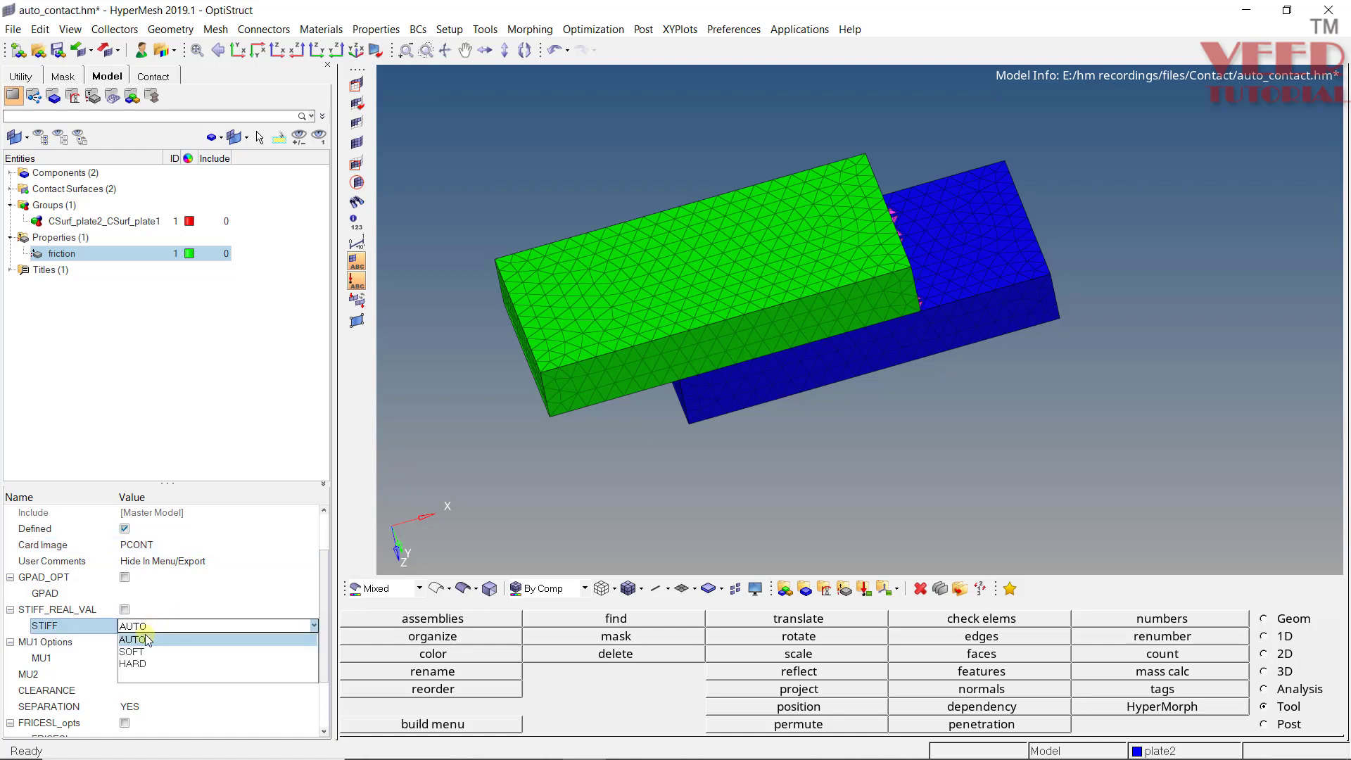
left_click(143, 641)
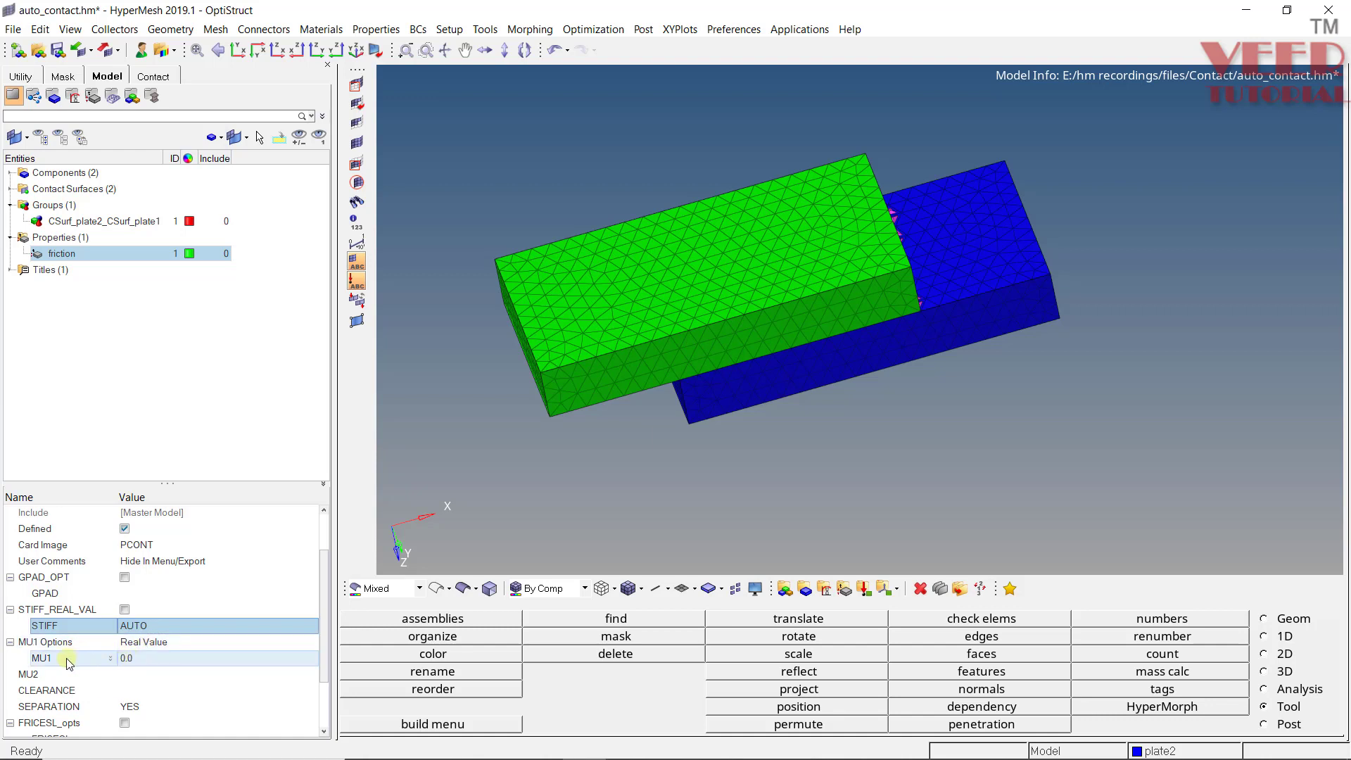
Set the MU1 static friction coefficient of the friction property to 0.3.
scroll(323, 683, "down", 2)
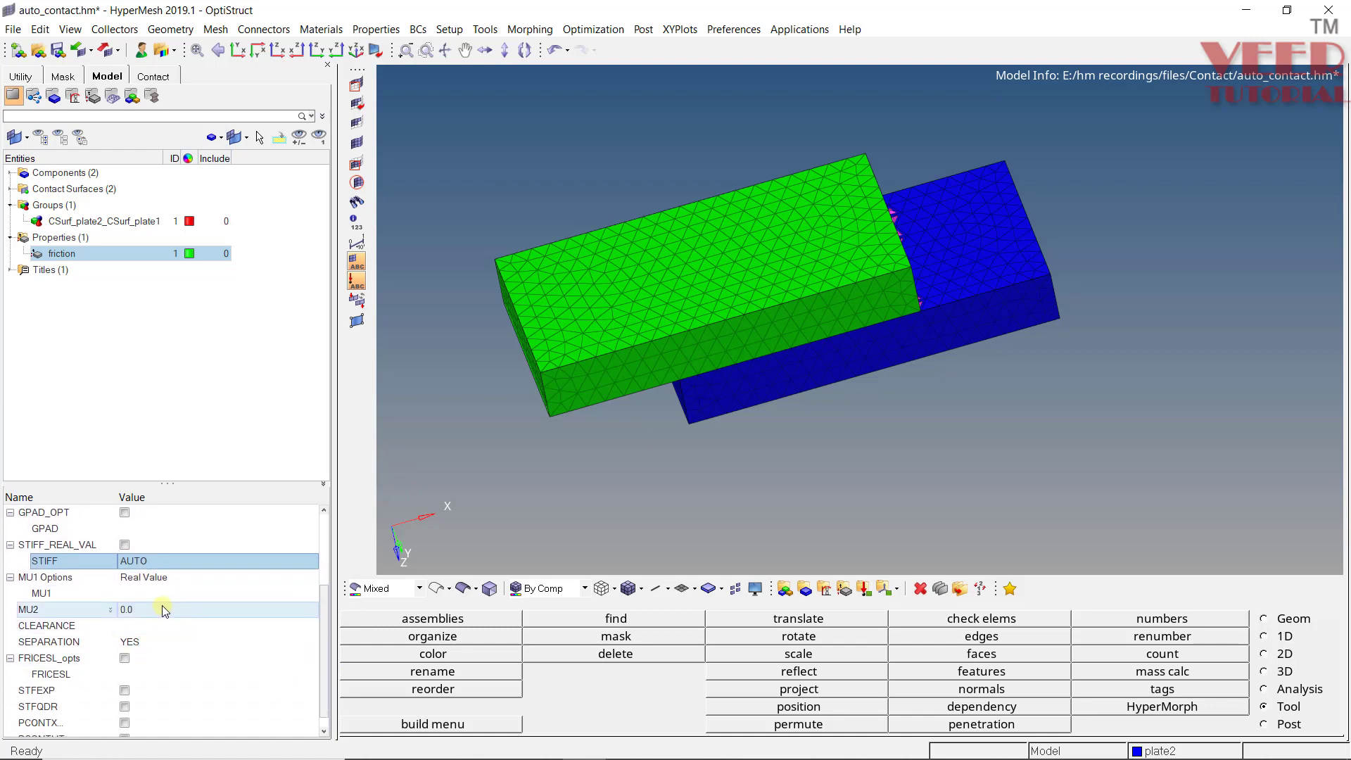
left_click(156, 594)
left_click(157, 594)
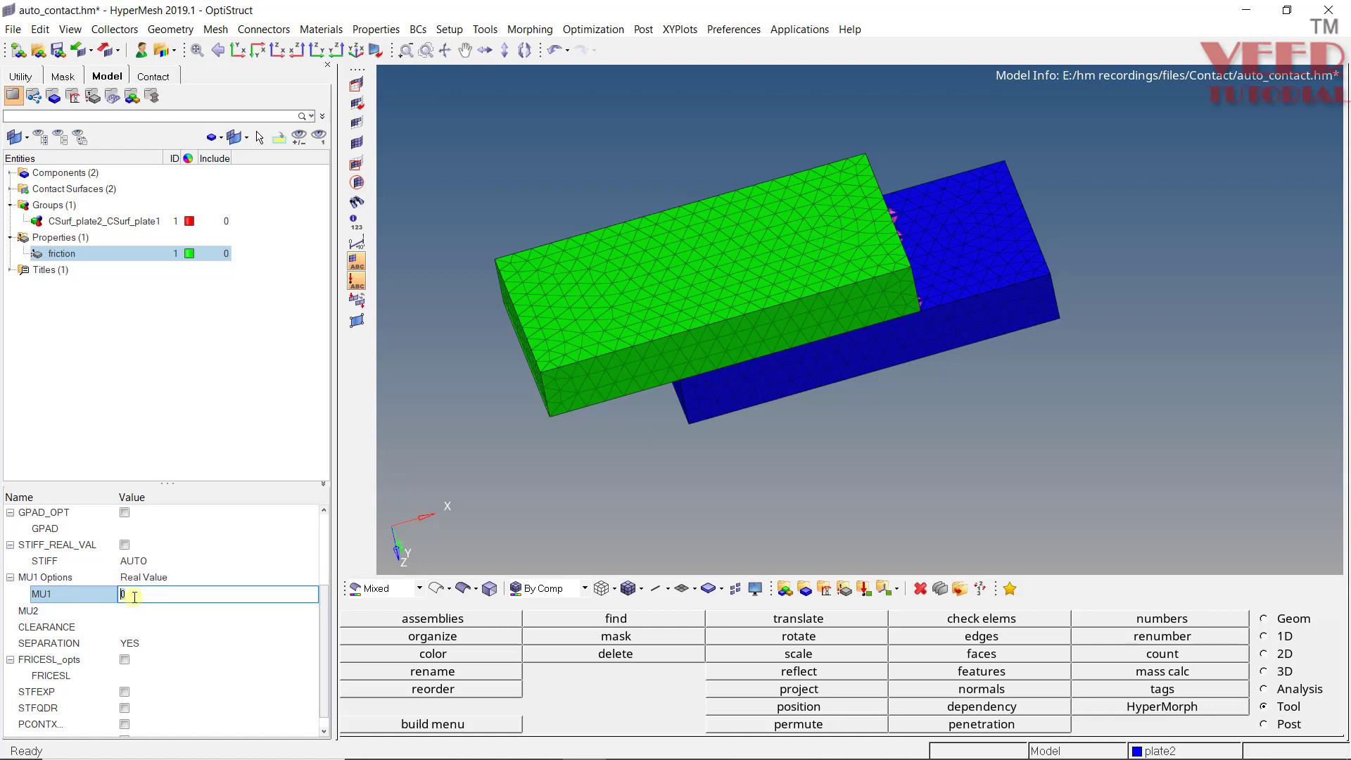
left_click(147, 591)
key("Return")
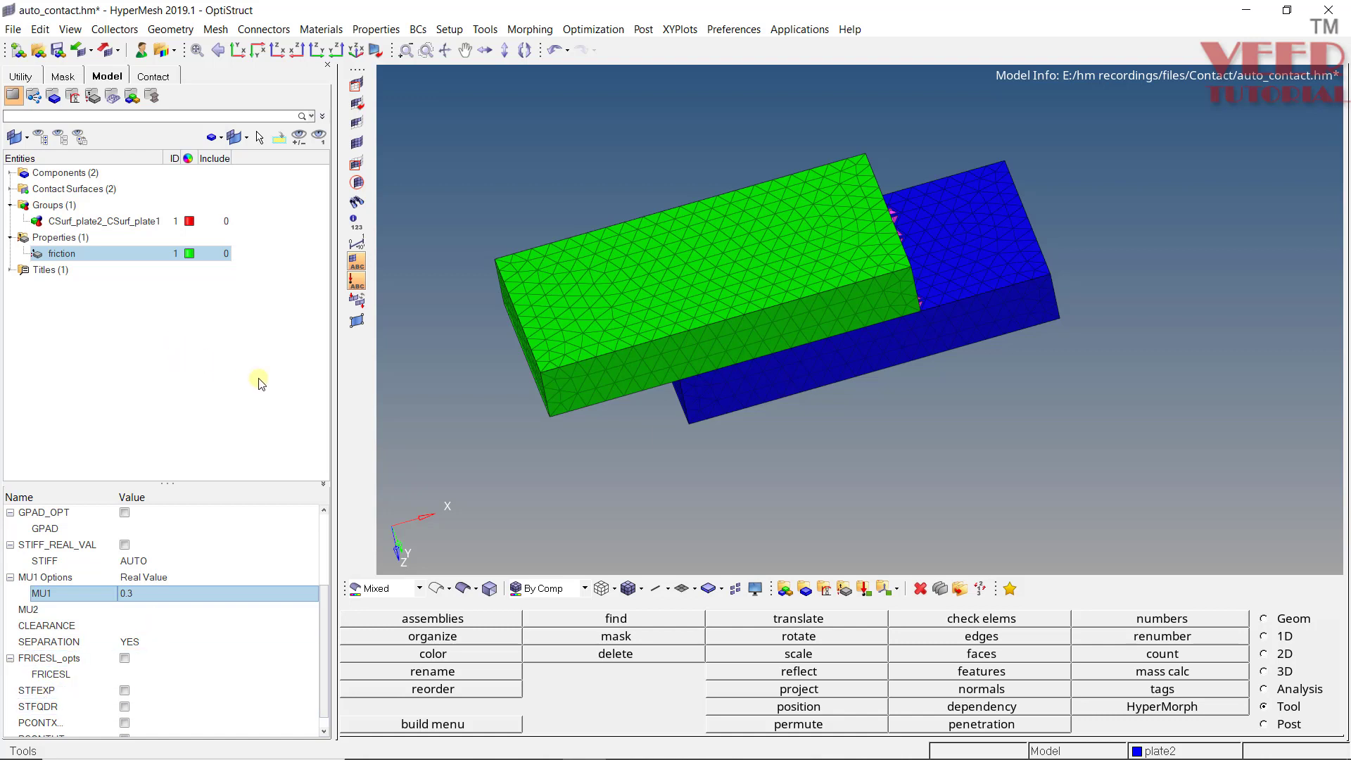
scroll(326, 544, "up", 3)
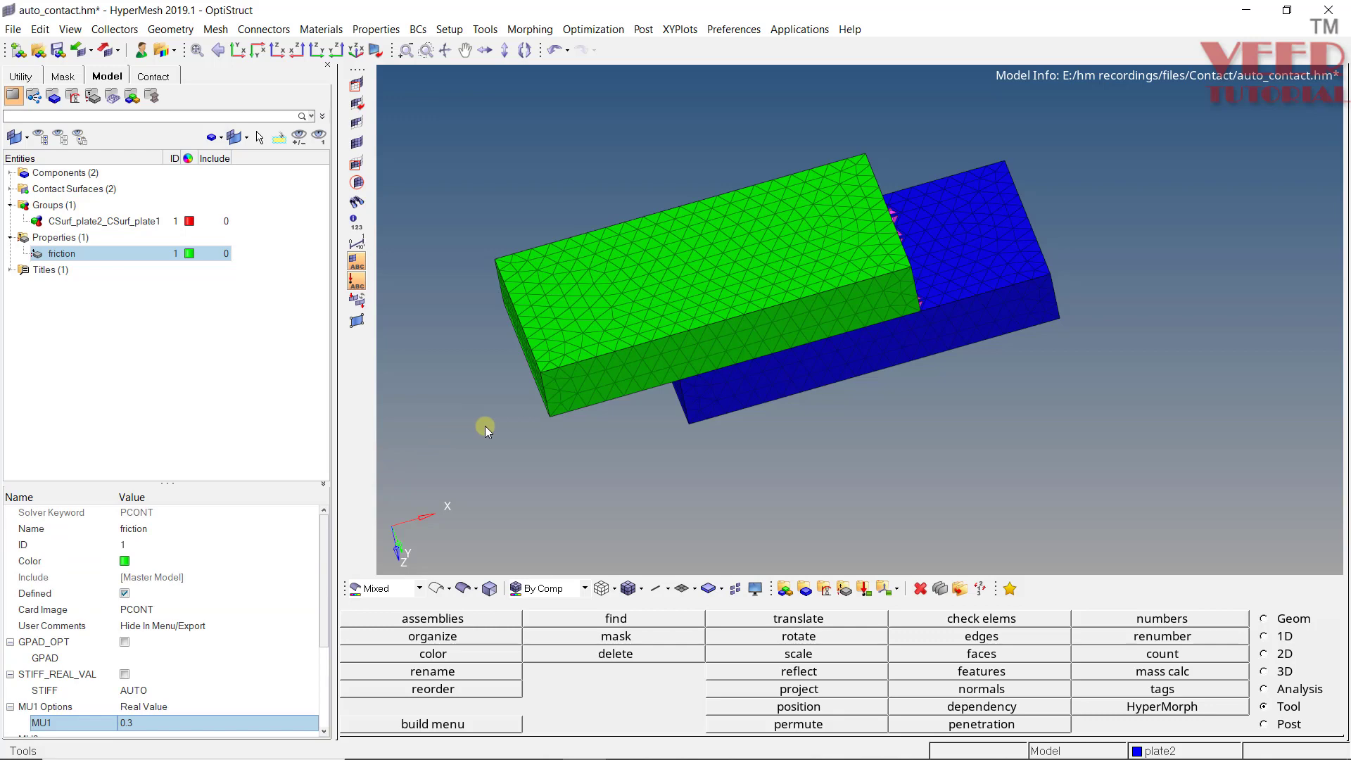
Open the HyperMesh help manual, search for pcont, and open the OptiStruct PCONT bulk data entry page.
key("F1")
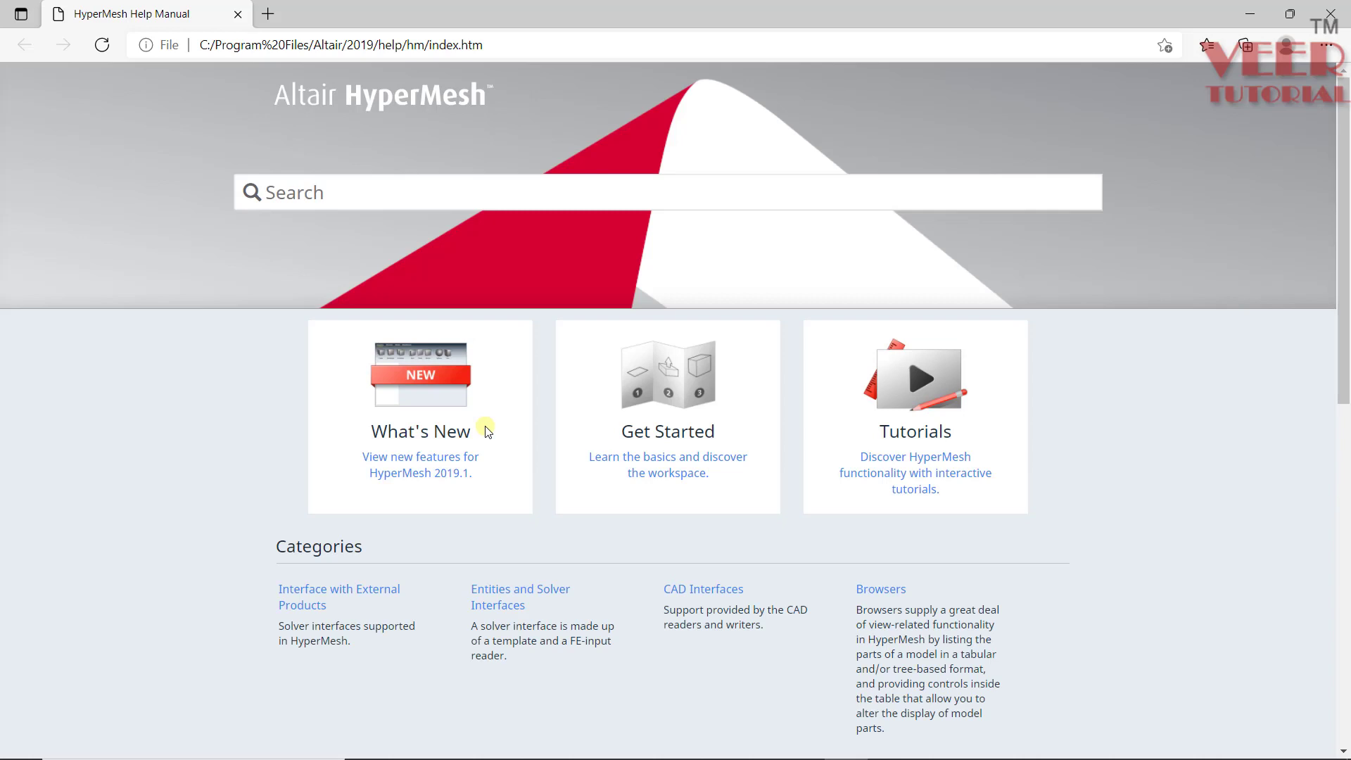
left_click(350, 186)
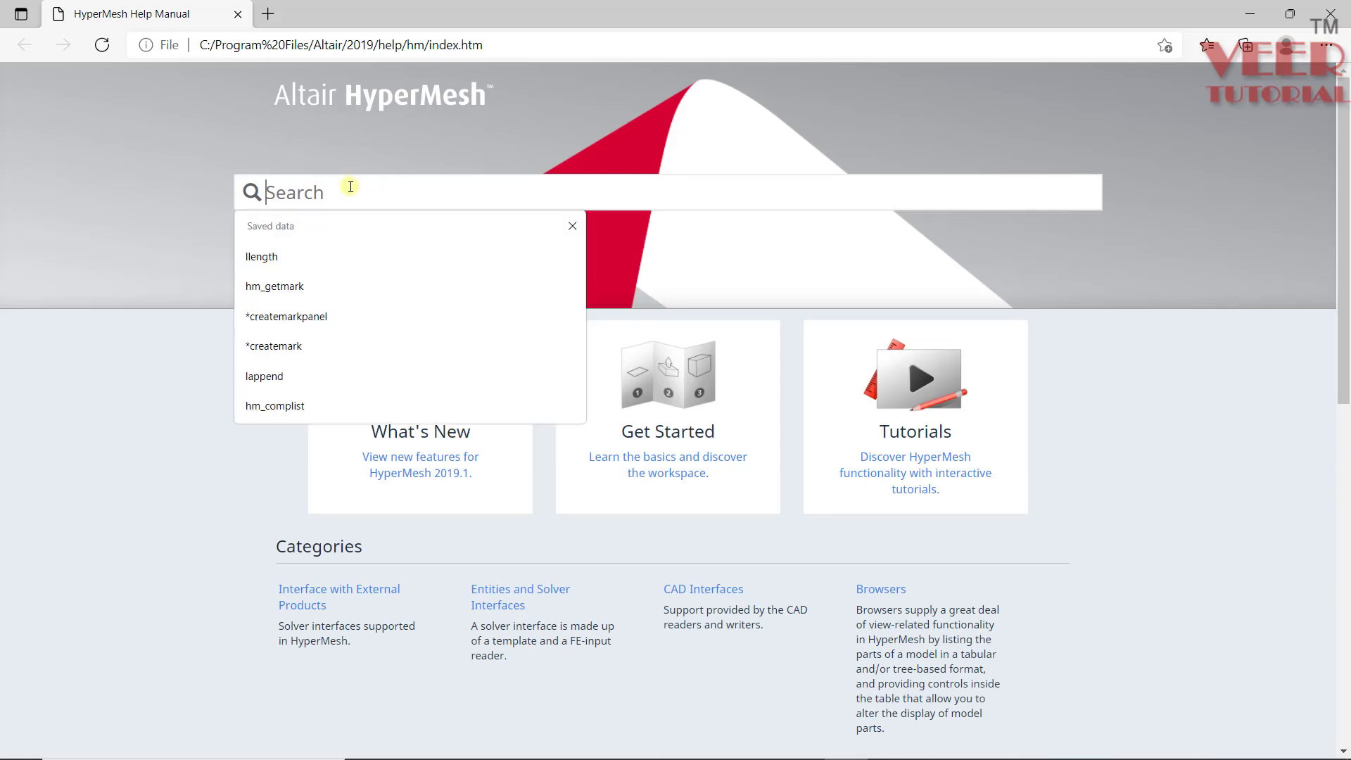
type("pc")
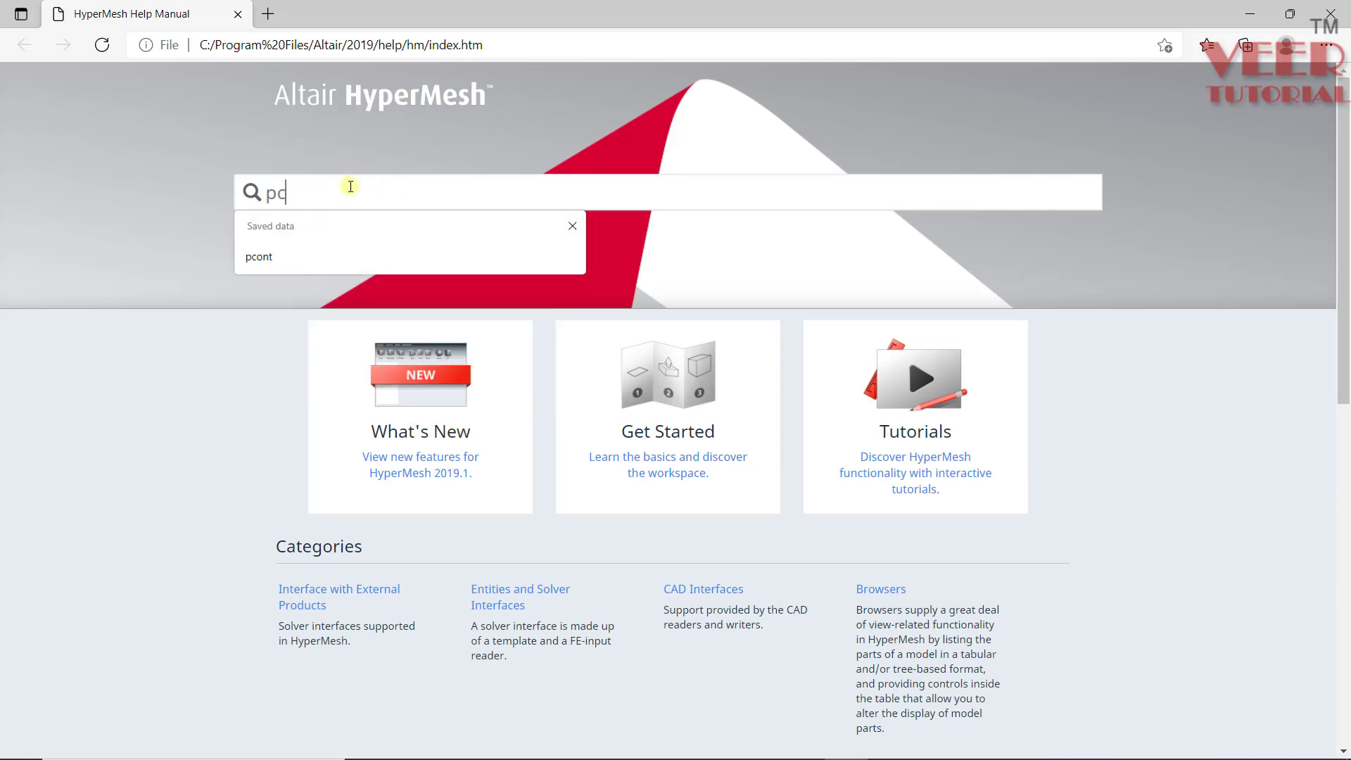
type("ont")
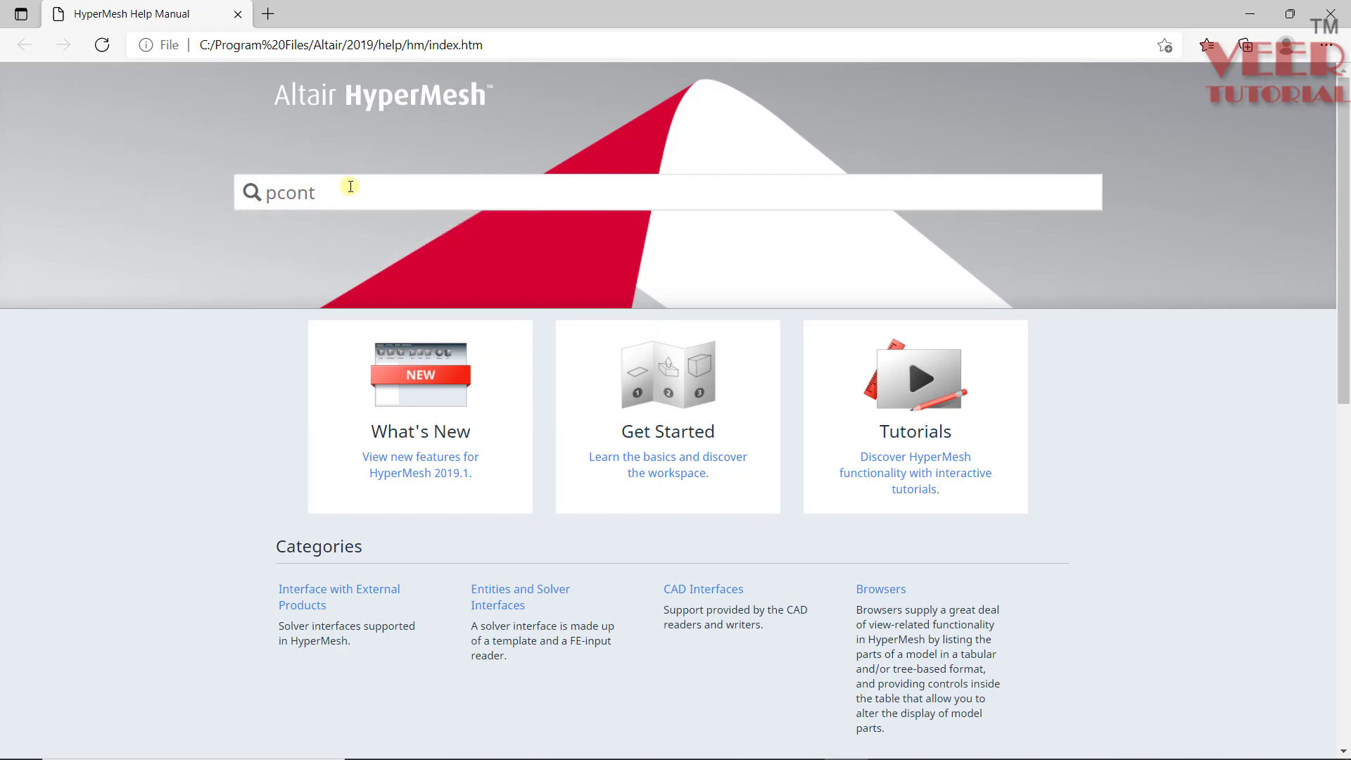
key("Return")
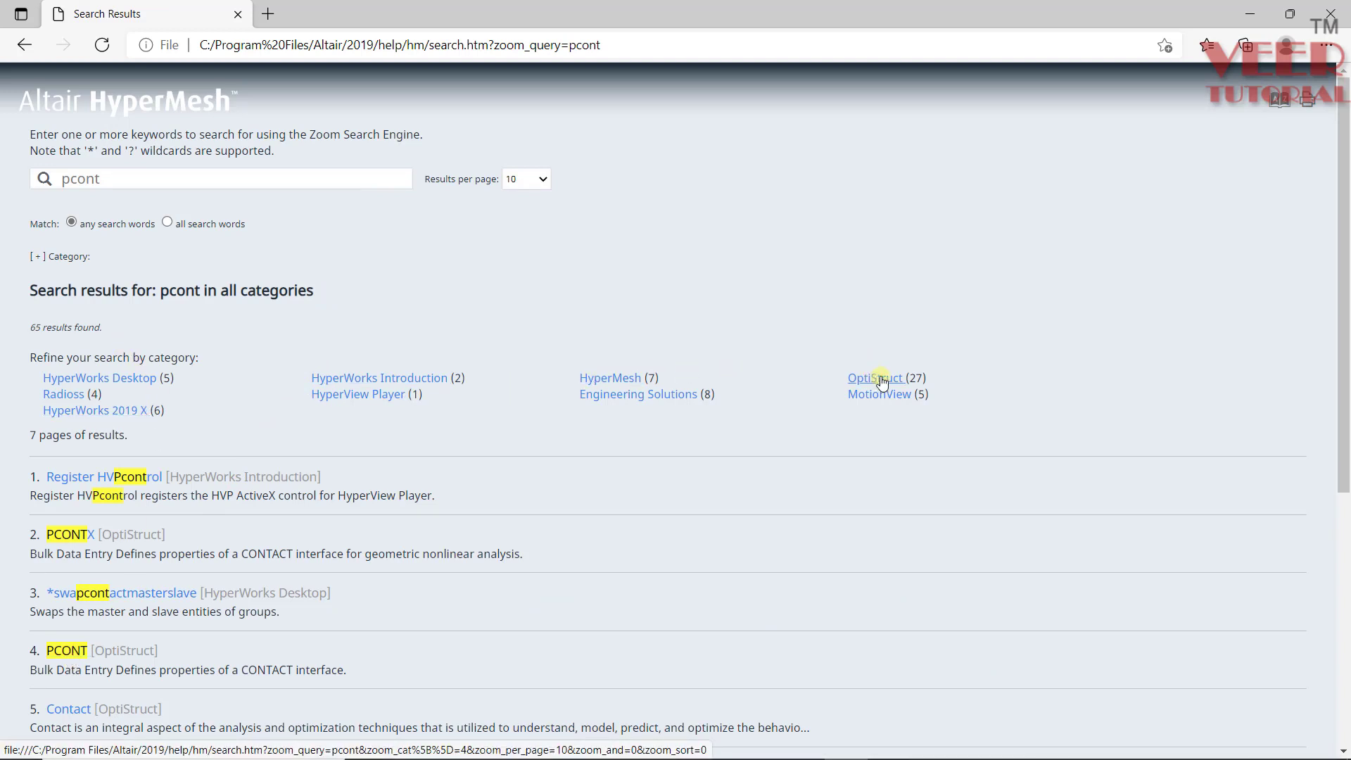
left_click(64, 651)
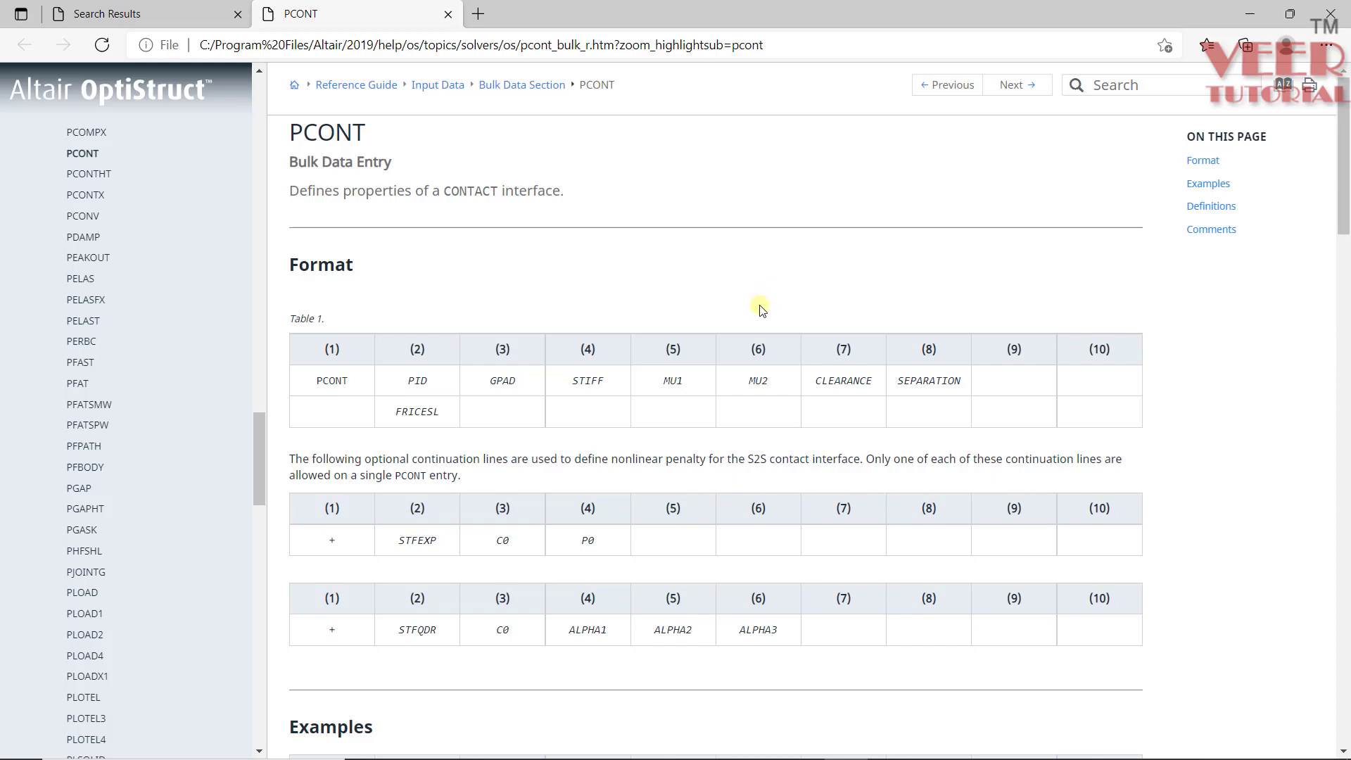
Read the PCONT field definitions, examining MU1, MU2, FRICESL and the quadratic penalty parameters ALPHA1 to ALPHA3.
scroll(763, 304, "down", 8)
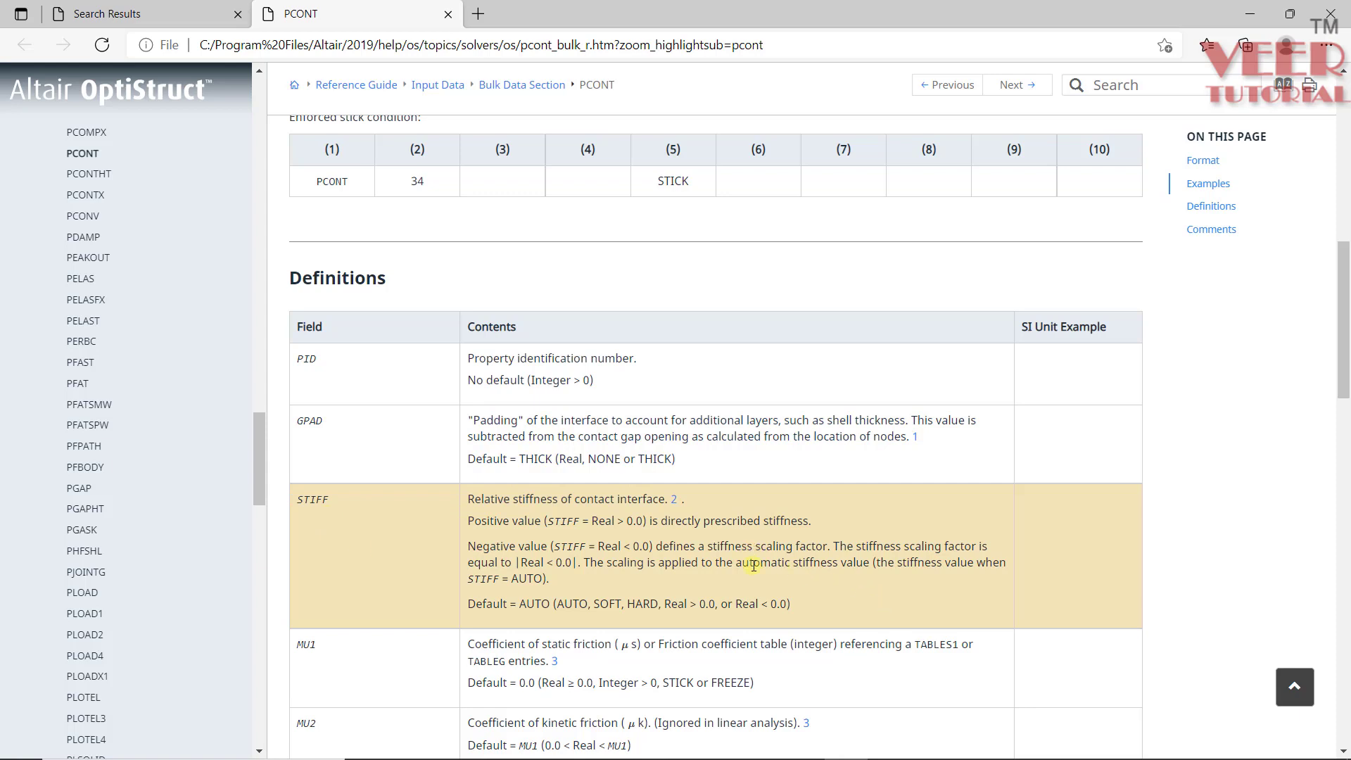
scroll(740, 569, "down", 3)
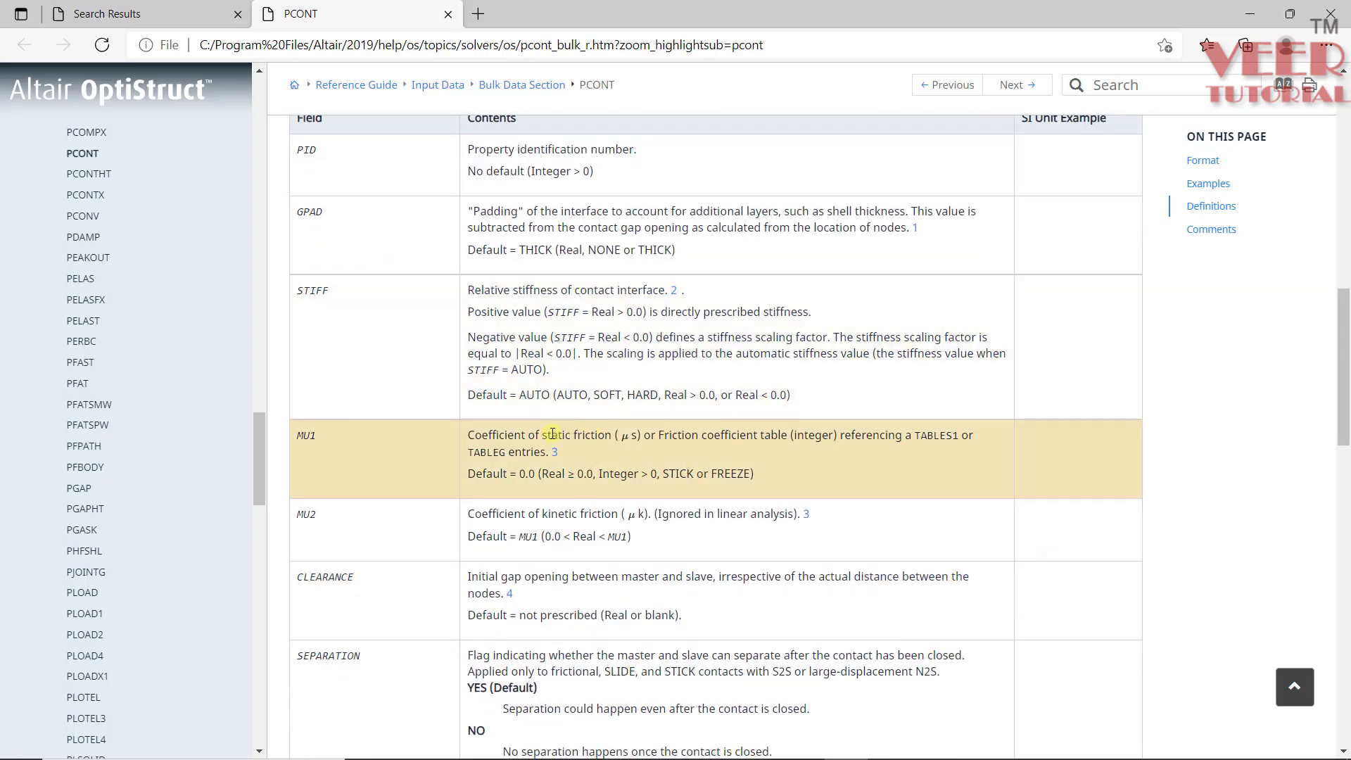
left_click_drag(542, 436, 604, 436)
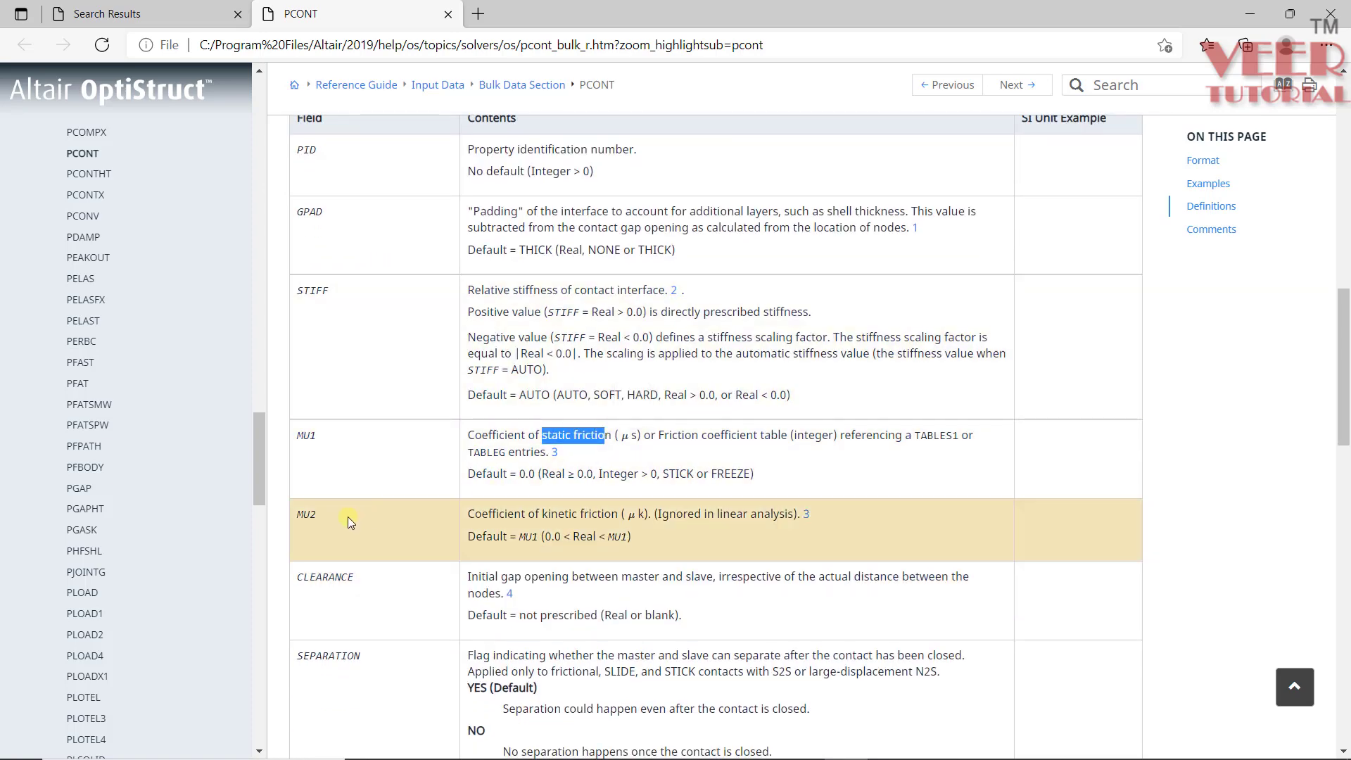
left_click_drag(542, 513, 628, 512)
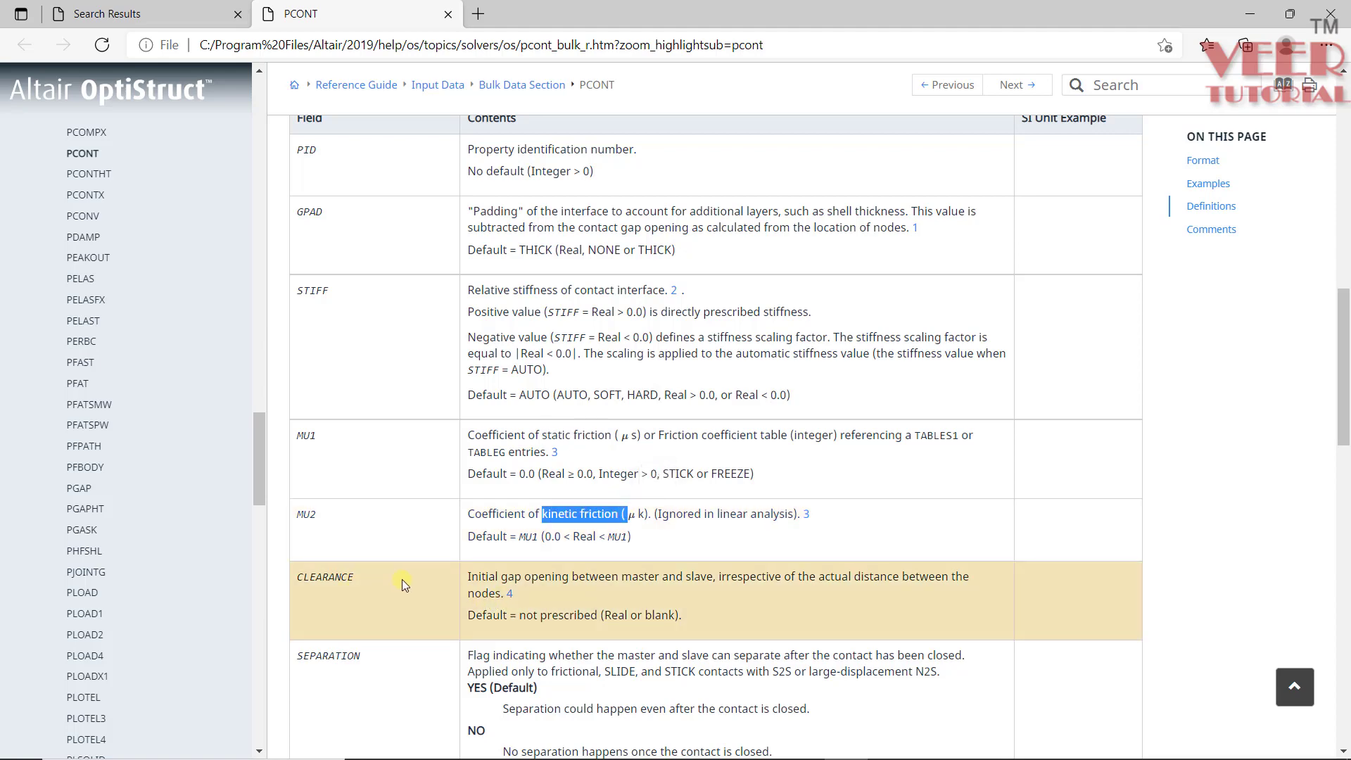
scroll(348, 572, "down", 2)
scroll(465, 559, "down", 6)
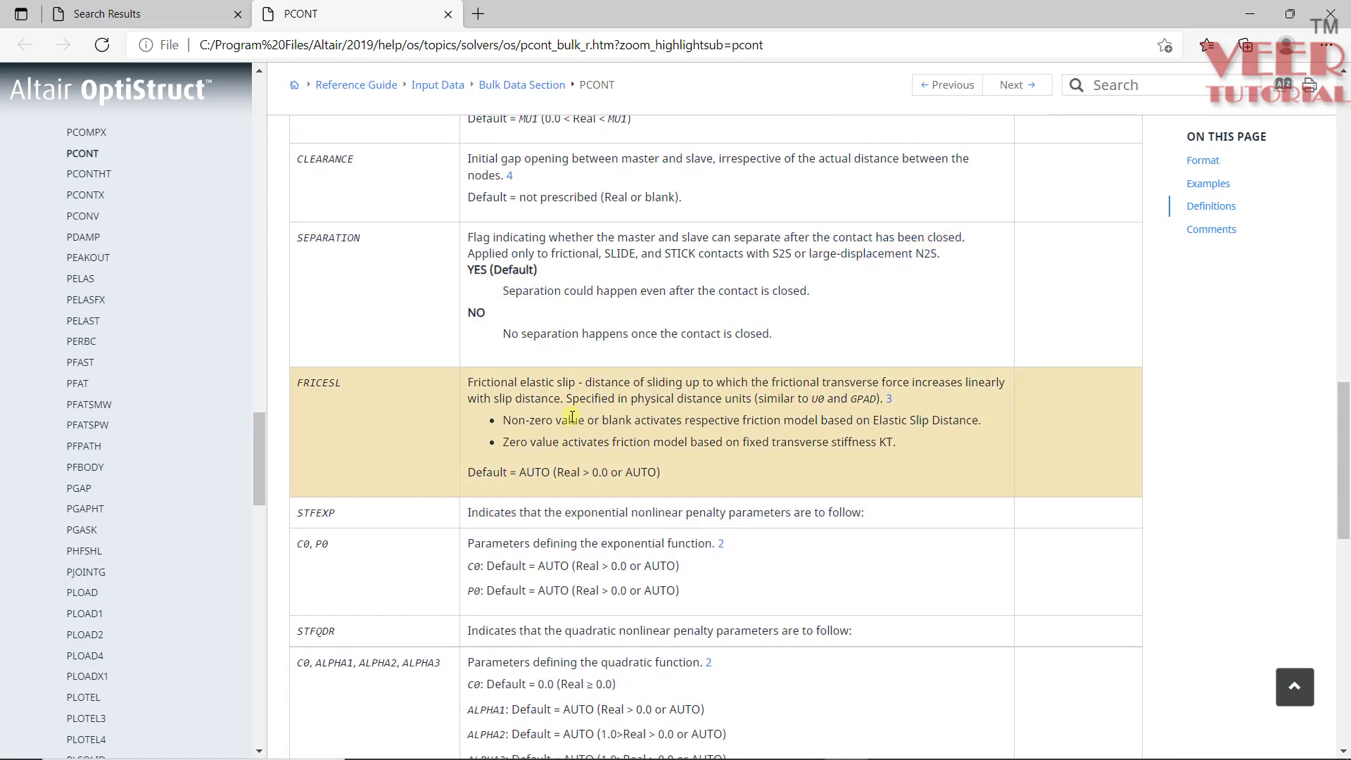
left_click_drag(473, 382, 600, 384)
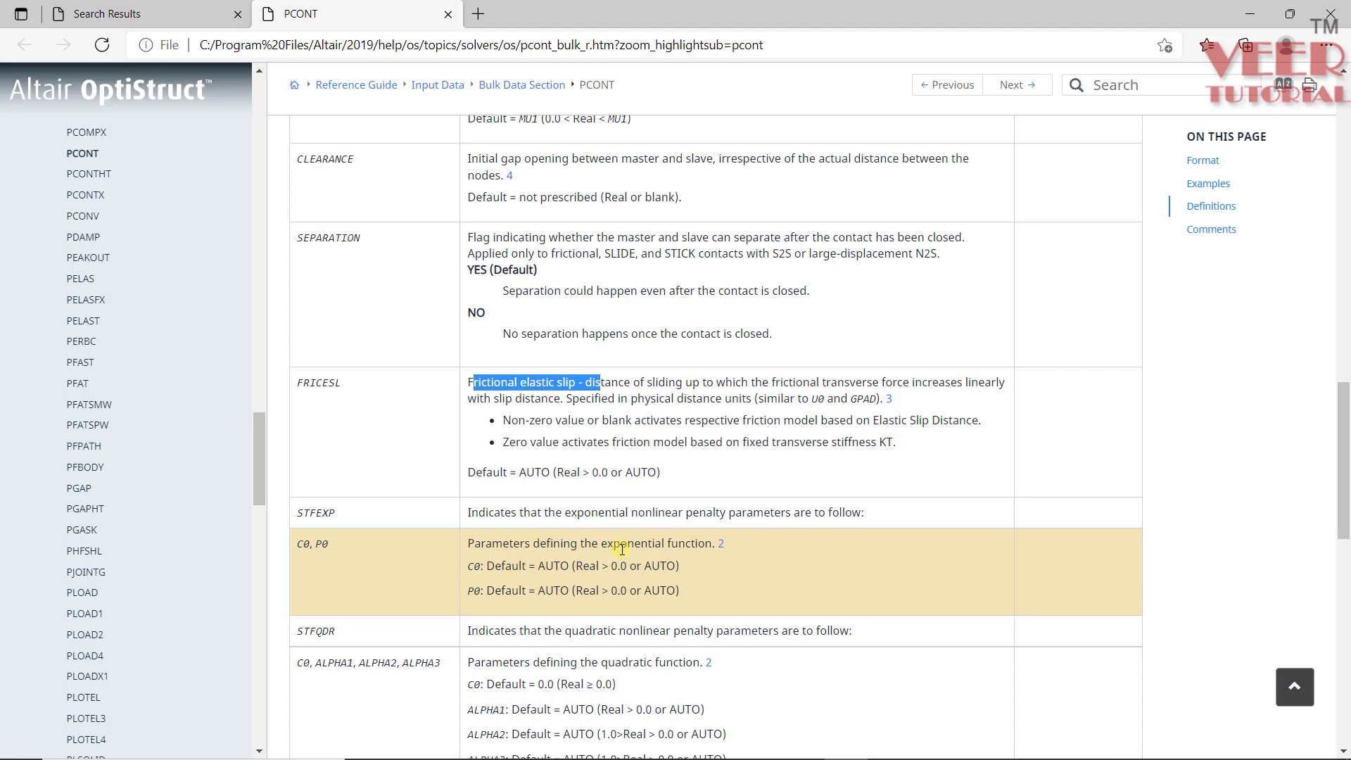
scroll(631, 540, "down", 3)
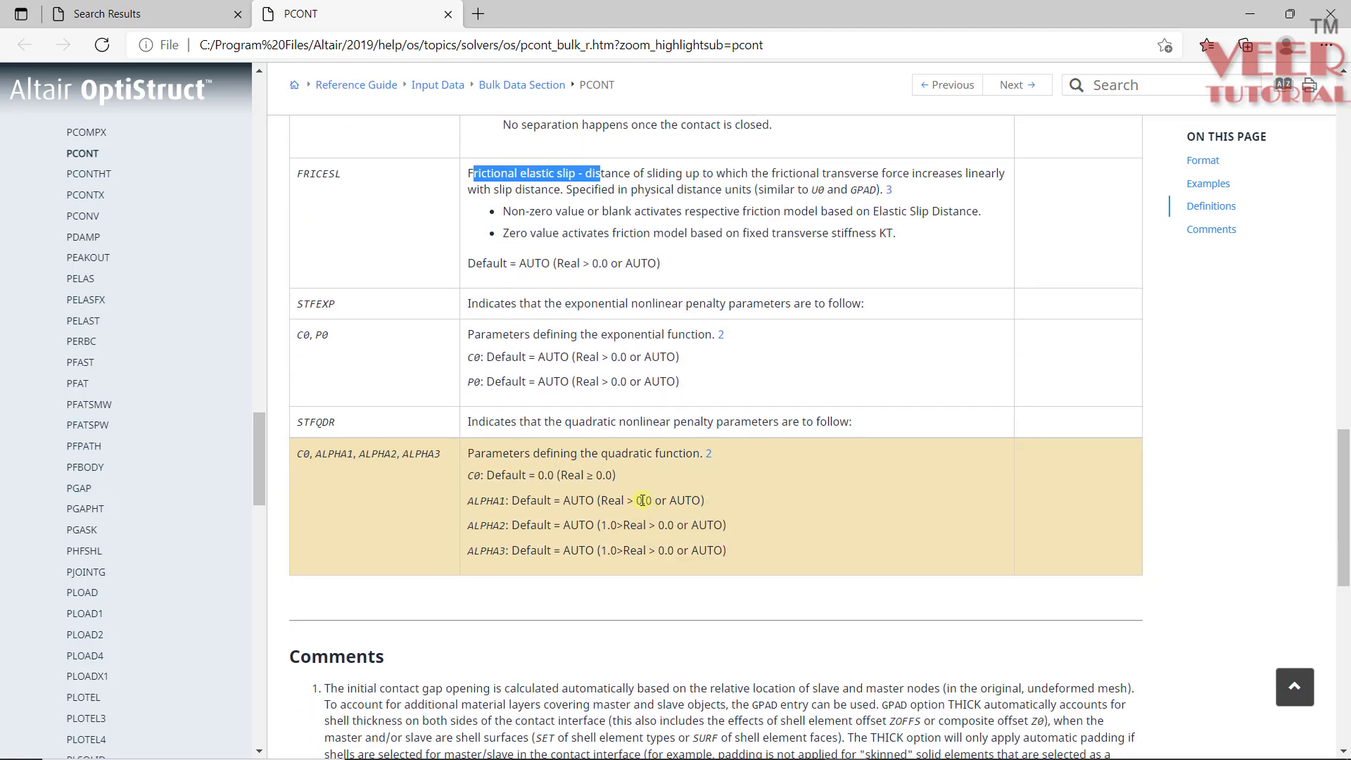
left_click_drag(564, 499, 597, 524)
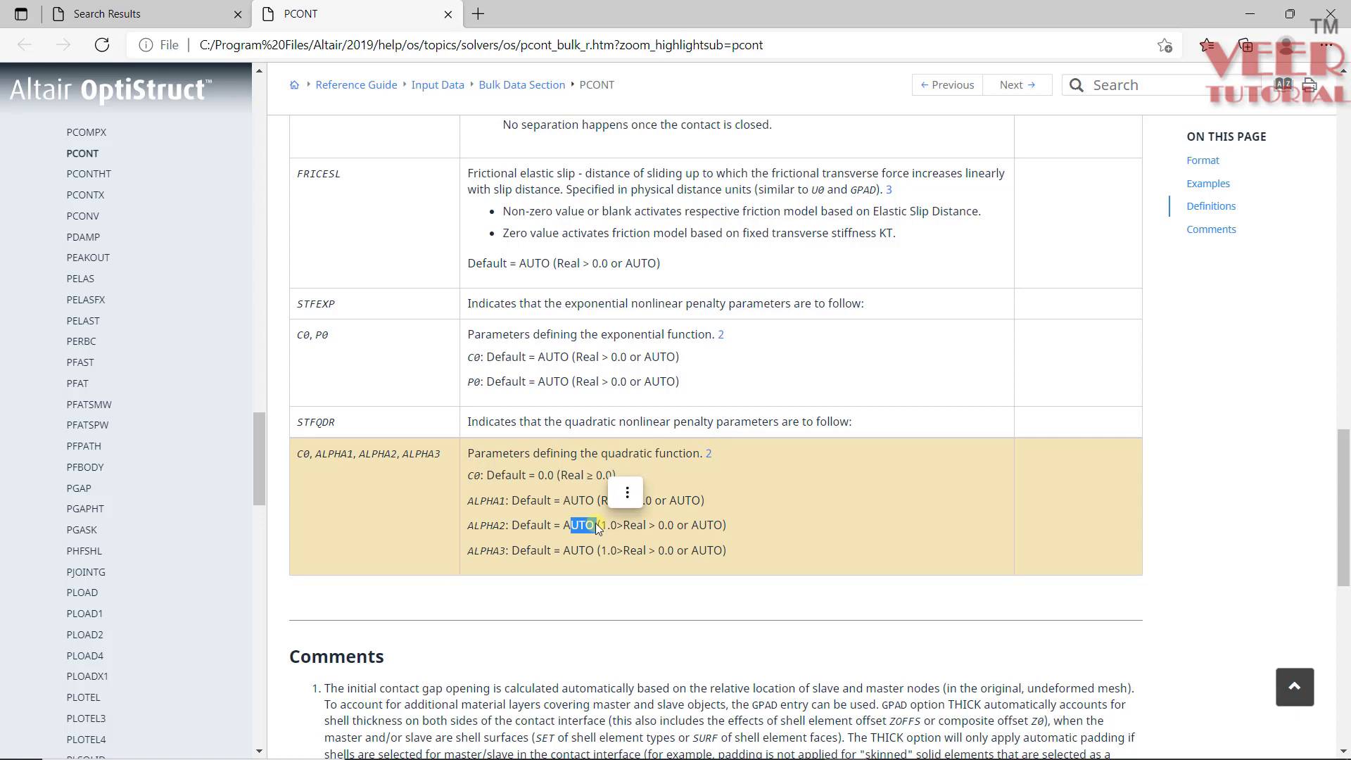
Read the PCONT comments and follow the Nonlinear Penalty Curve (Nonlinear Analysis) link to review the exponential and quadratic penalty curves.
scroll(598, 526, "down", 6)
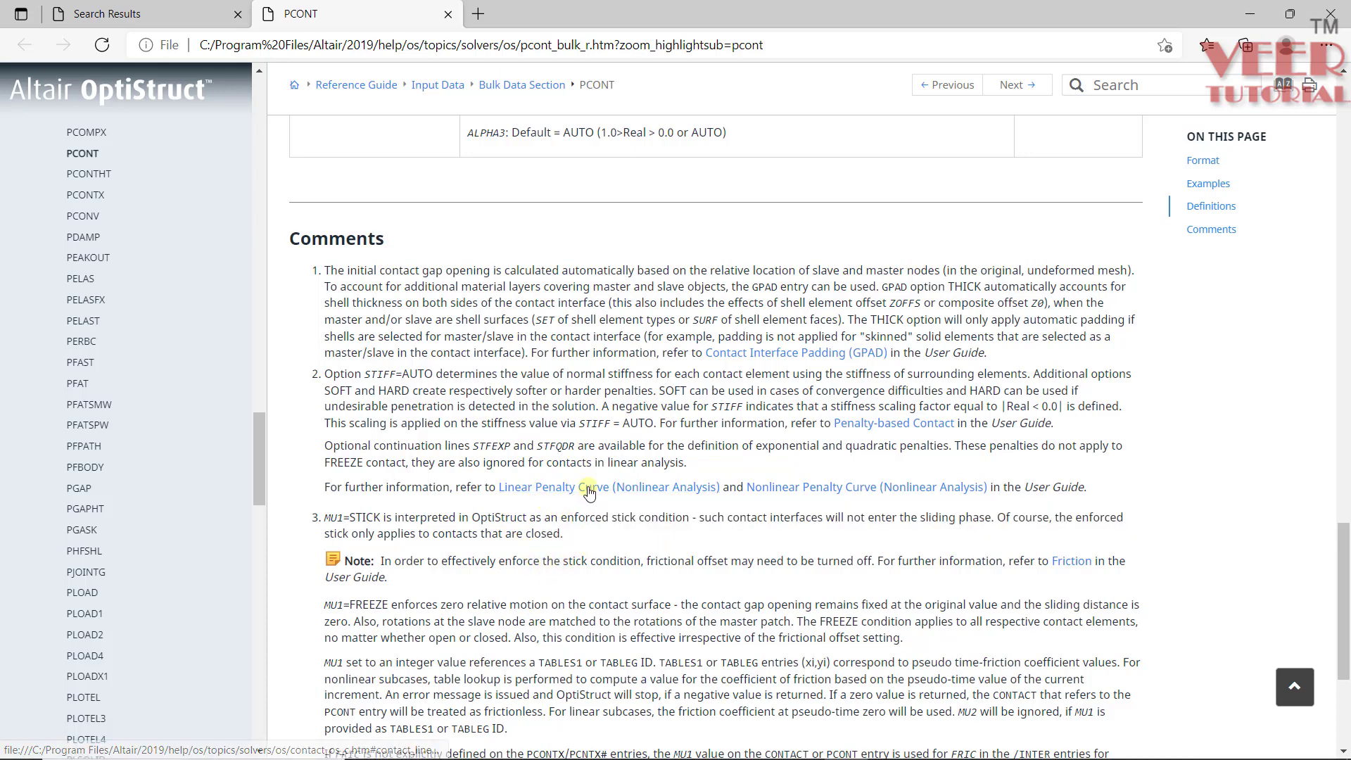
mouse_move(590, 491)
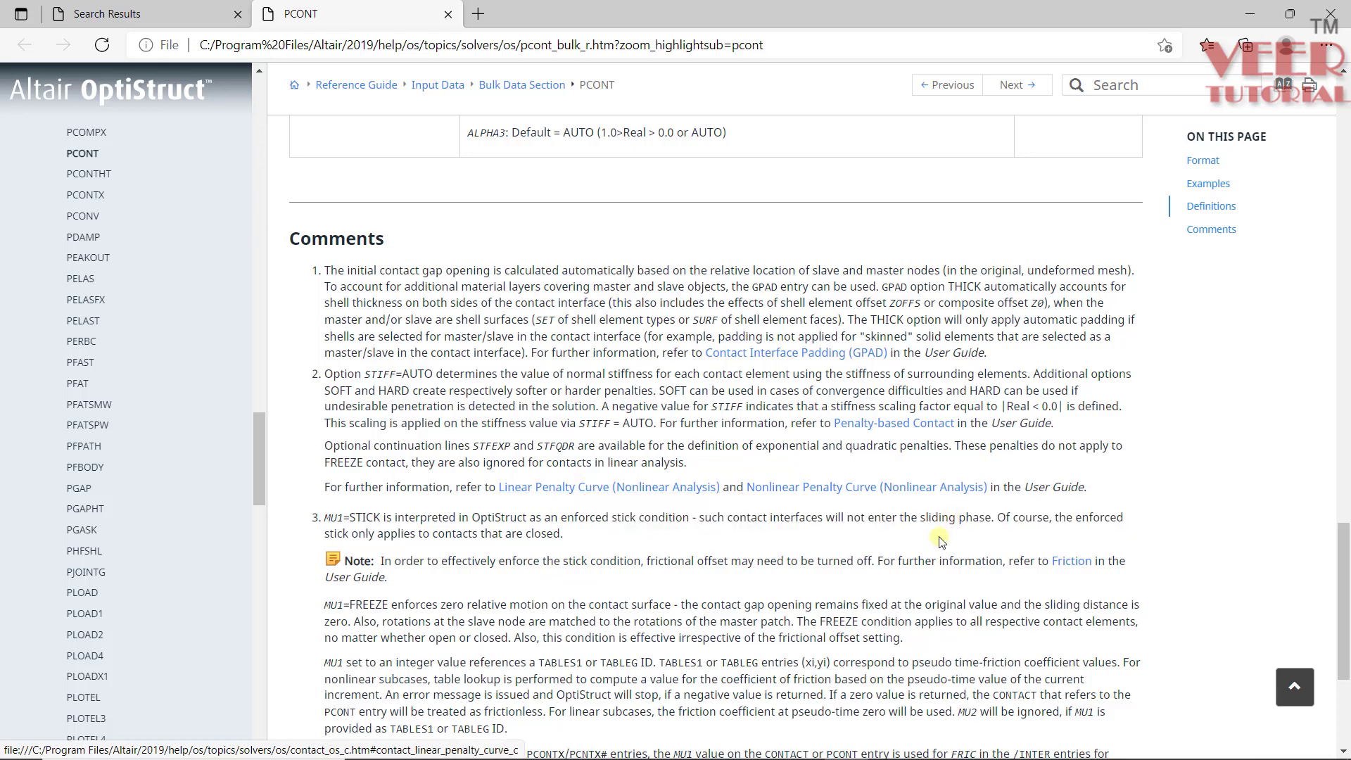
left_click(875, 493)
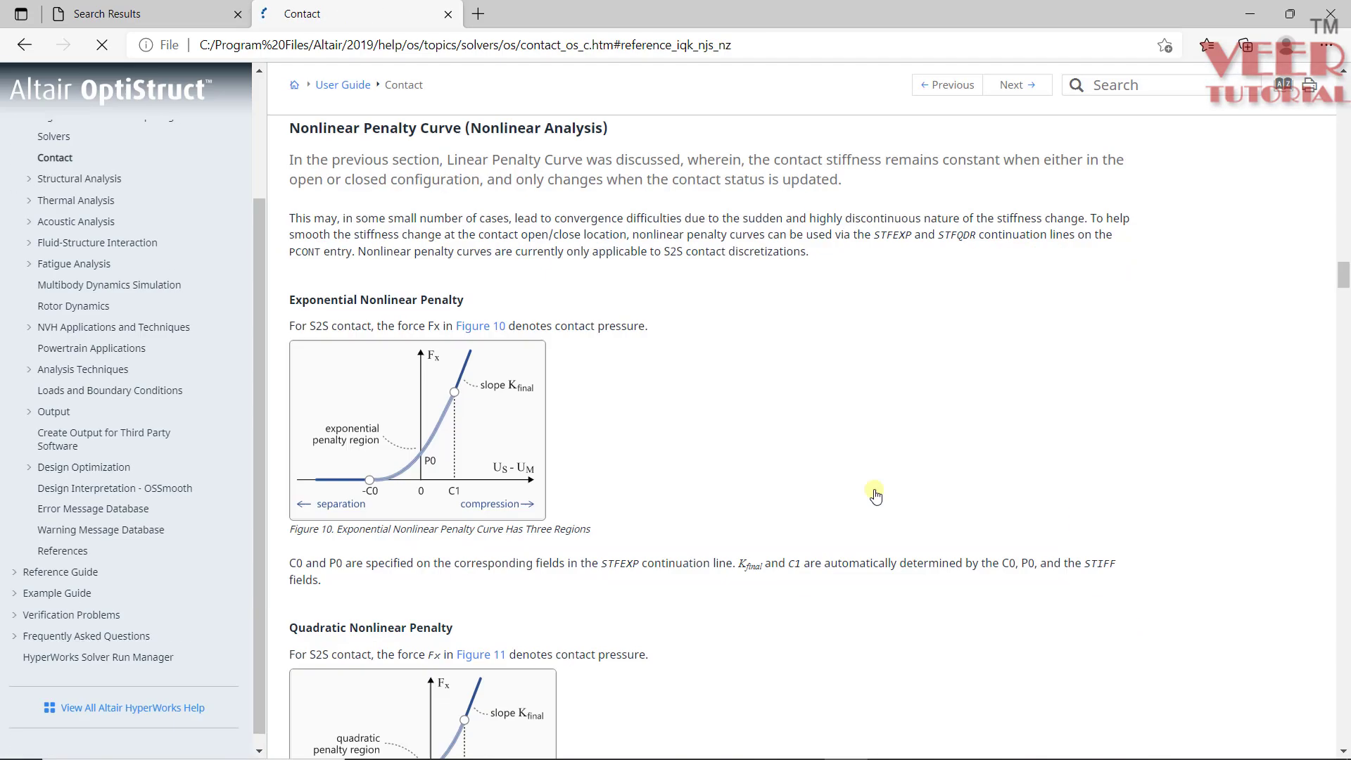
scroll(748, 417, "down", 6)
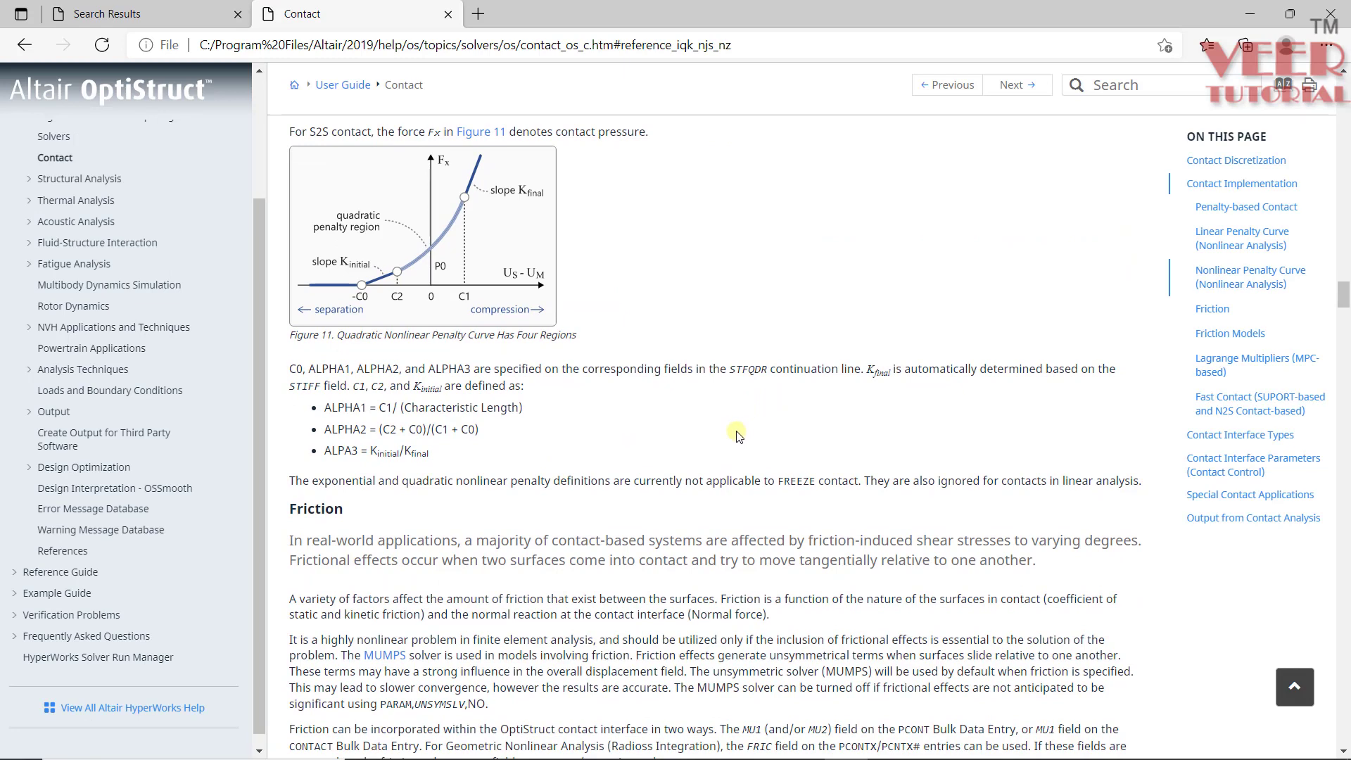
Switch back to HyperMesh and set the MU2 kinetic friction coefficient of the friction property to 0.2.
key("alt+Tab")
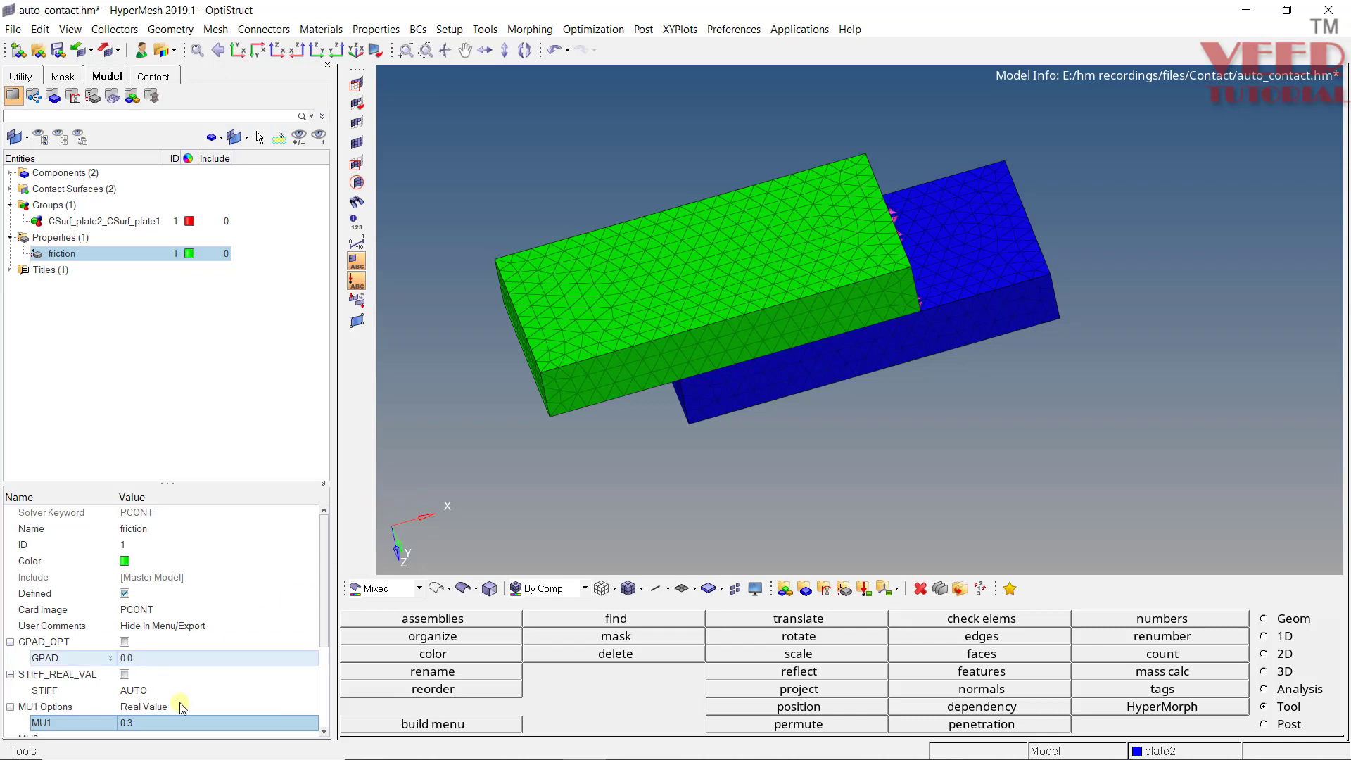
scroll(176, 661, "down", 2)
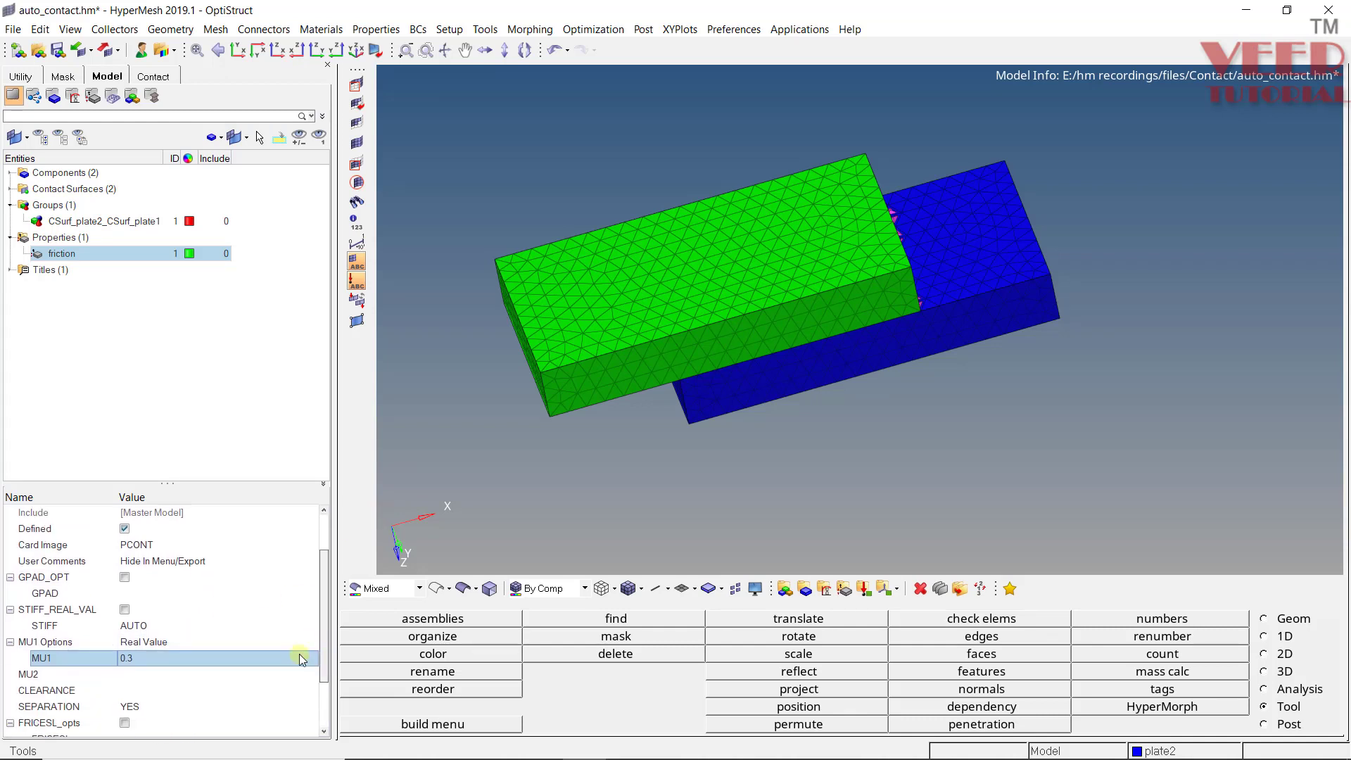
left_click(141, 676)
left_click(141, 676)
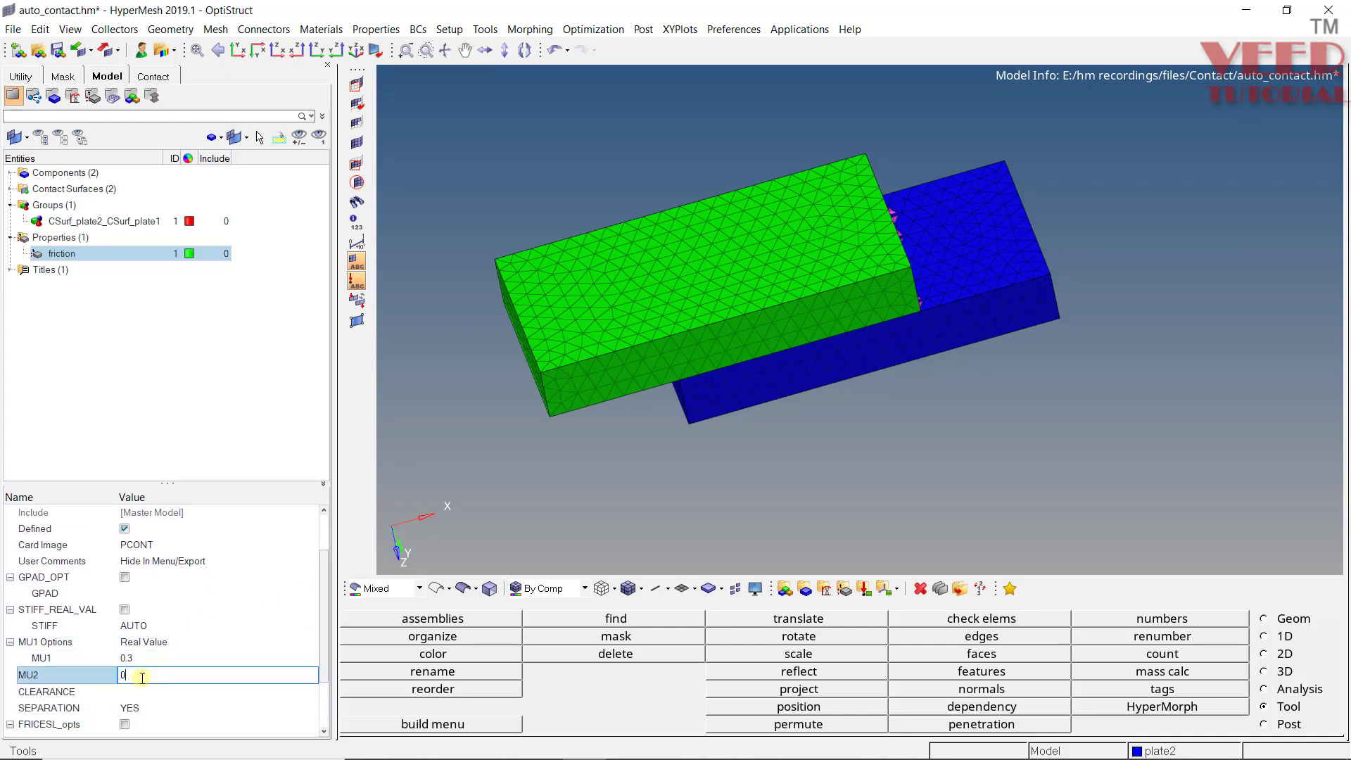
type("2")
key("Return")
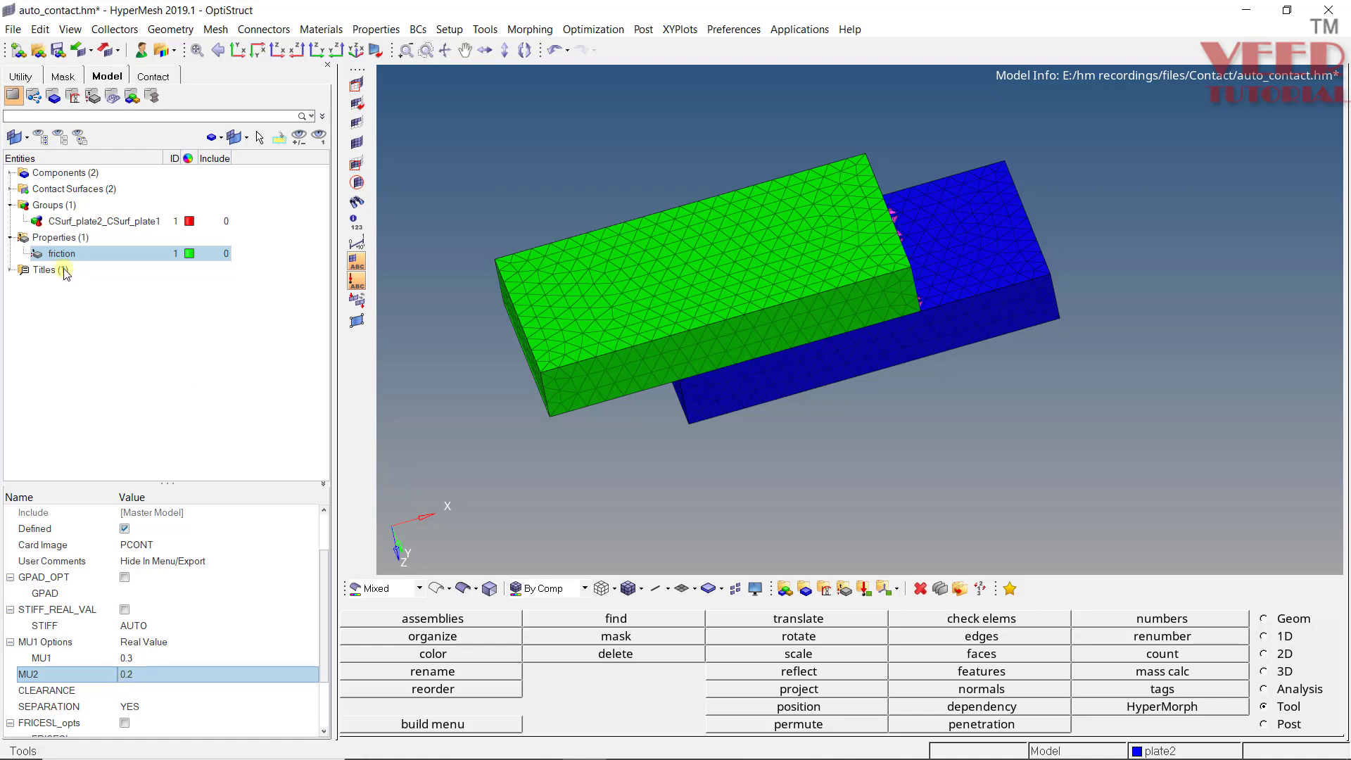
left_click(158, 382)
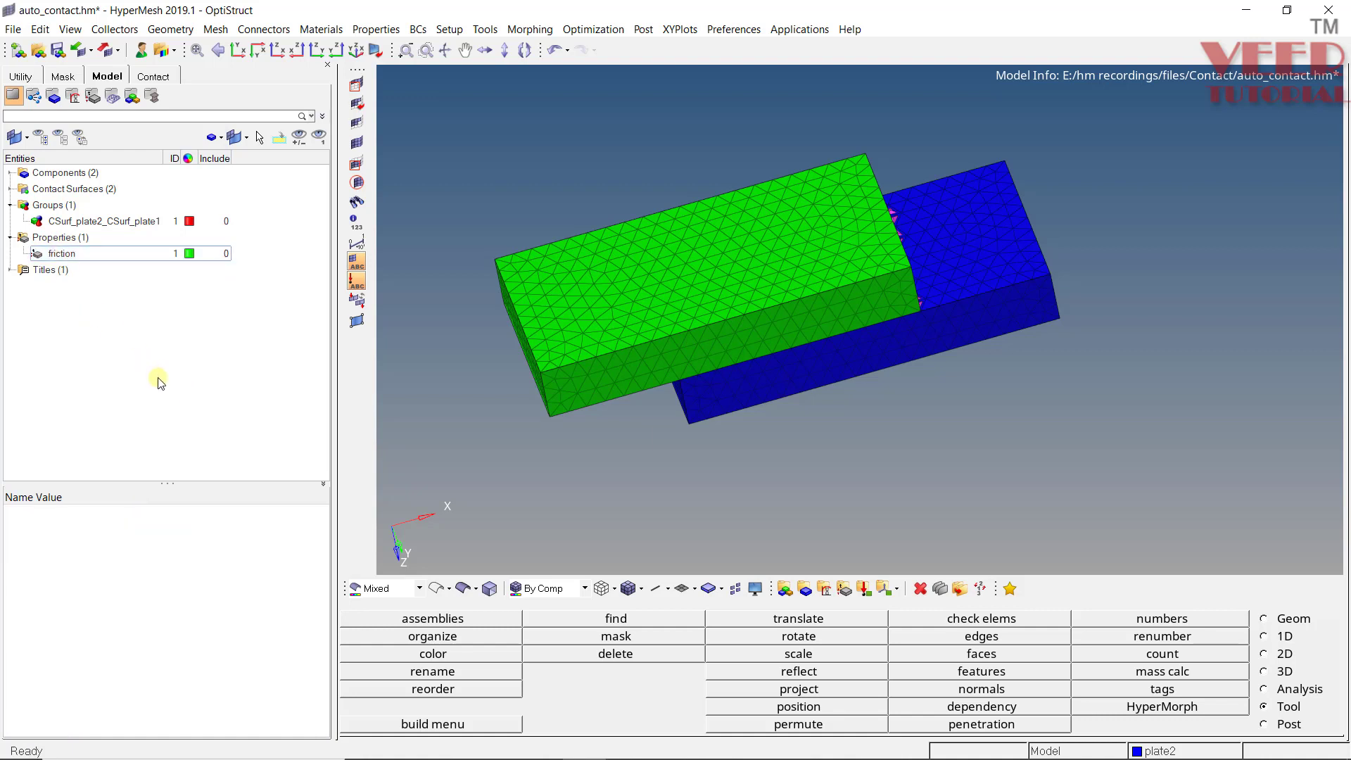
Assign the friction property as the PID of the CSurf_plate2_CSurf_plate1 contact group.
left_click(91, 222)
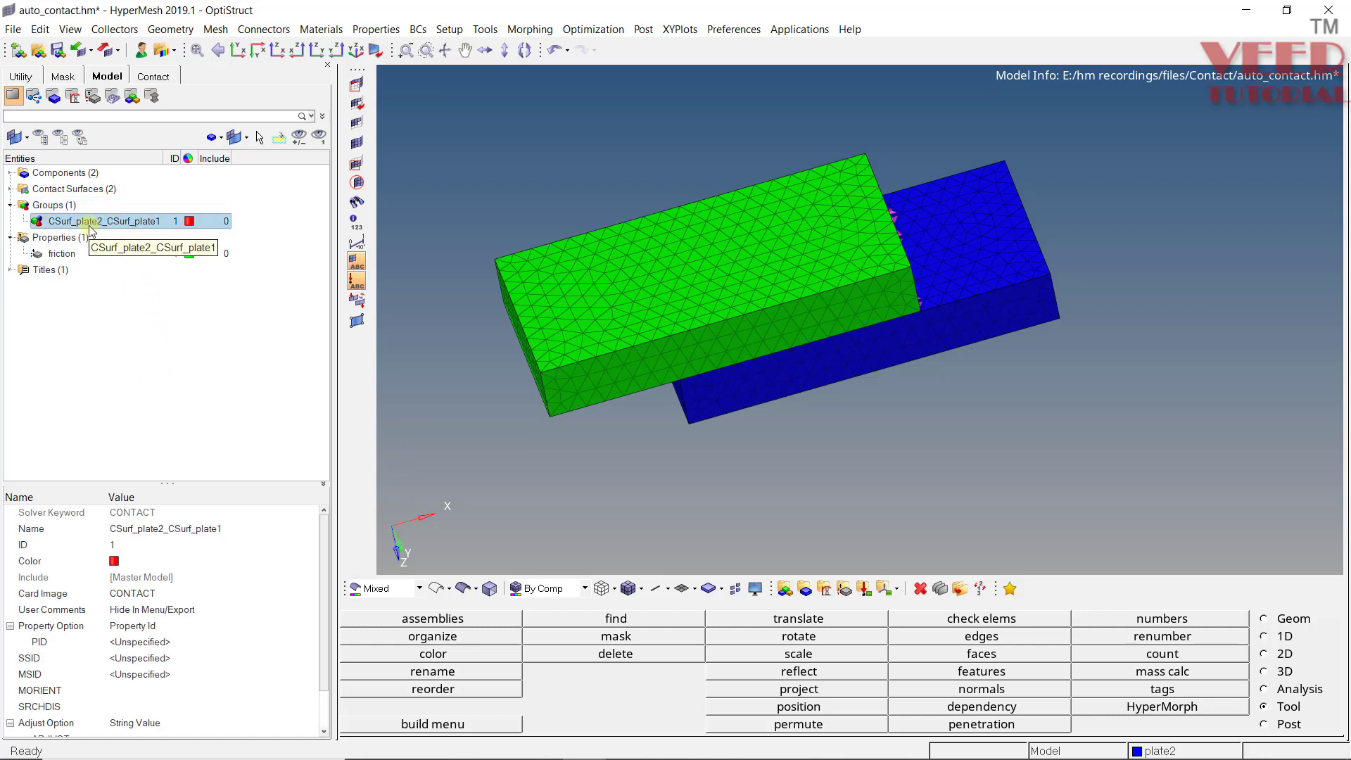
left_click(155, 642)
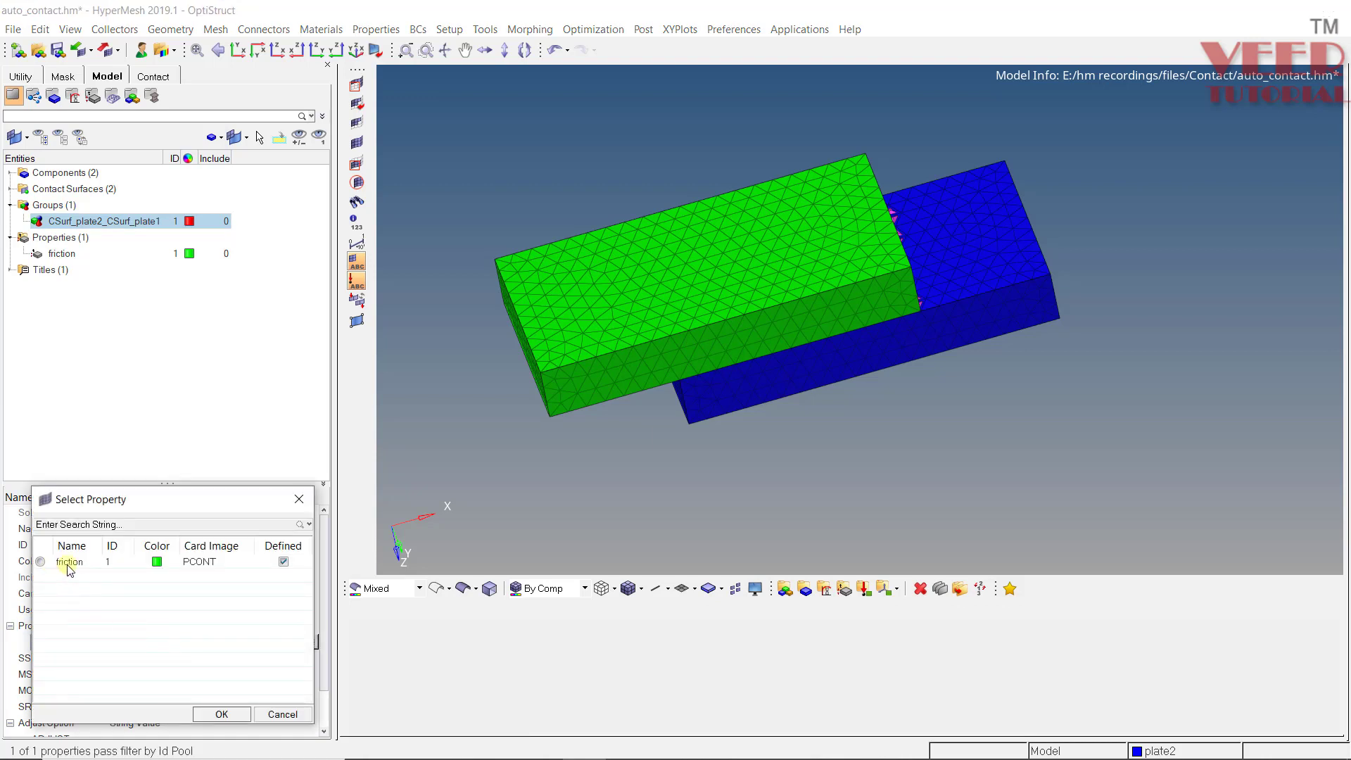
left_click(41, 561)
left_click(221, 713)
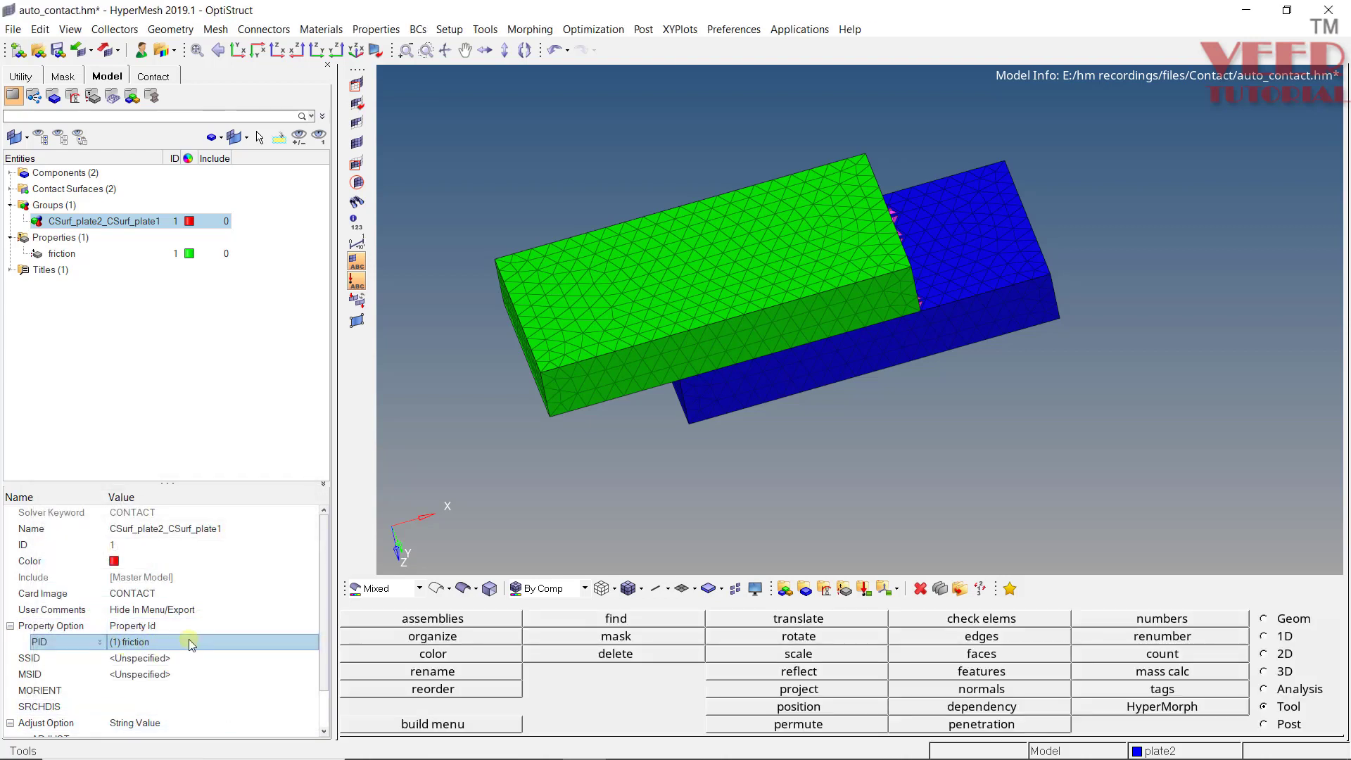
Assign CSurf_plate2 as the contact group's SSID and CSurf_plate1 as its MSID.
scroll(326, 676, "down", 1)
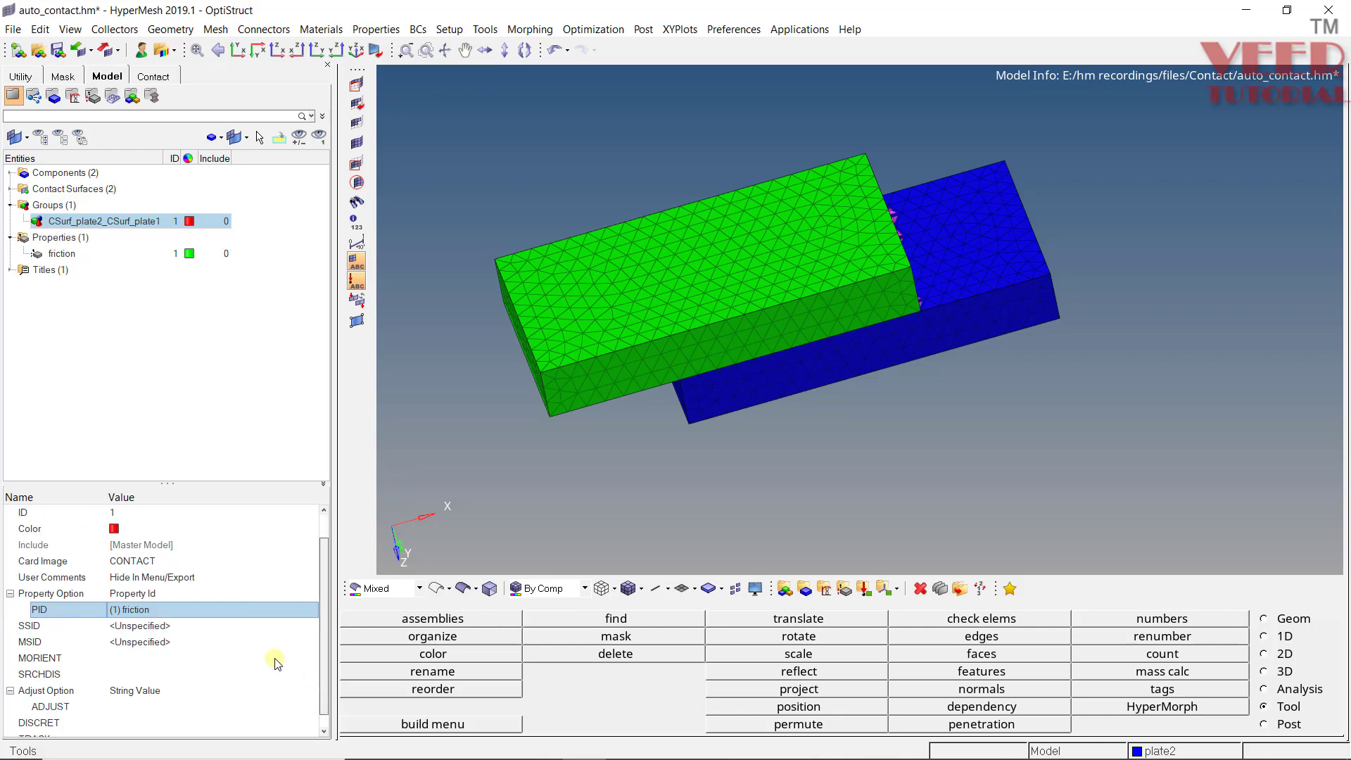
left_click(159, 628)
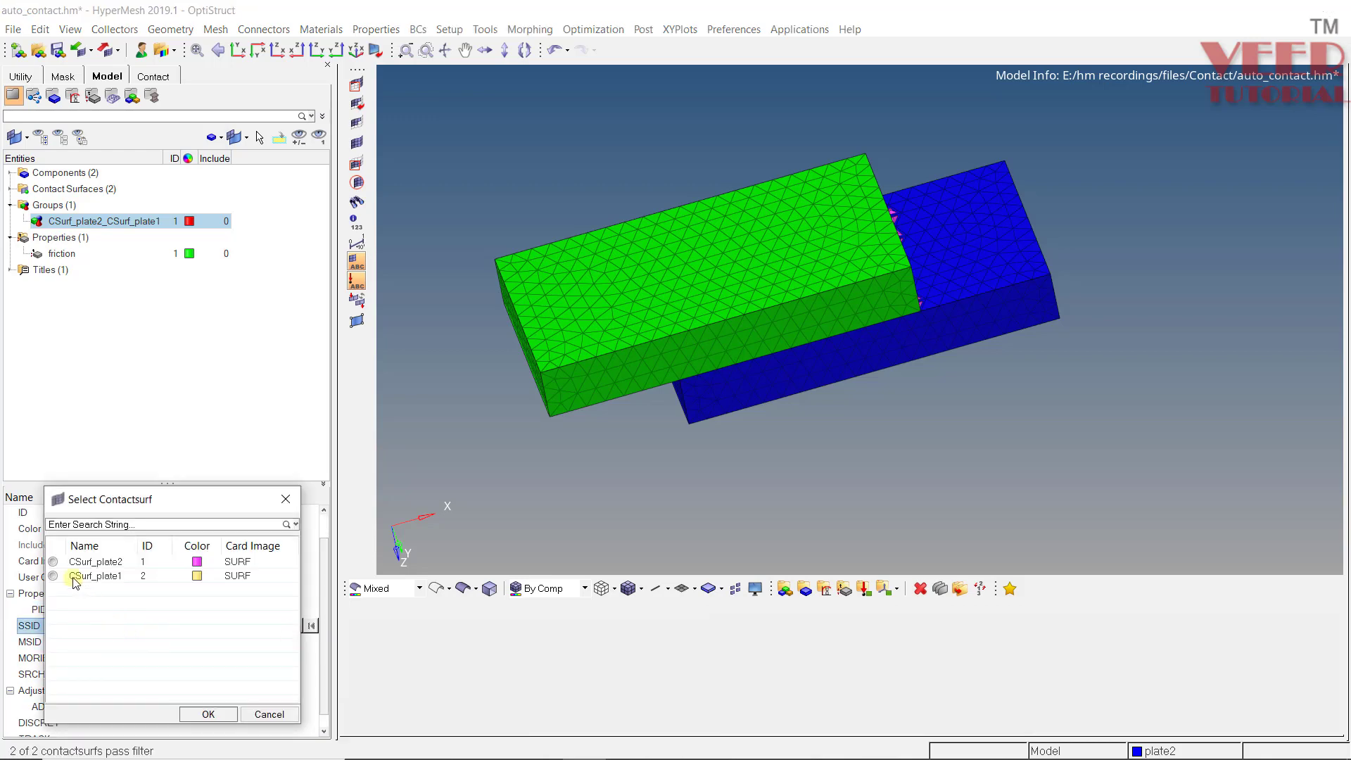
left_click(53, 561)
left_click(208, 714)
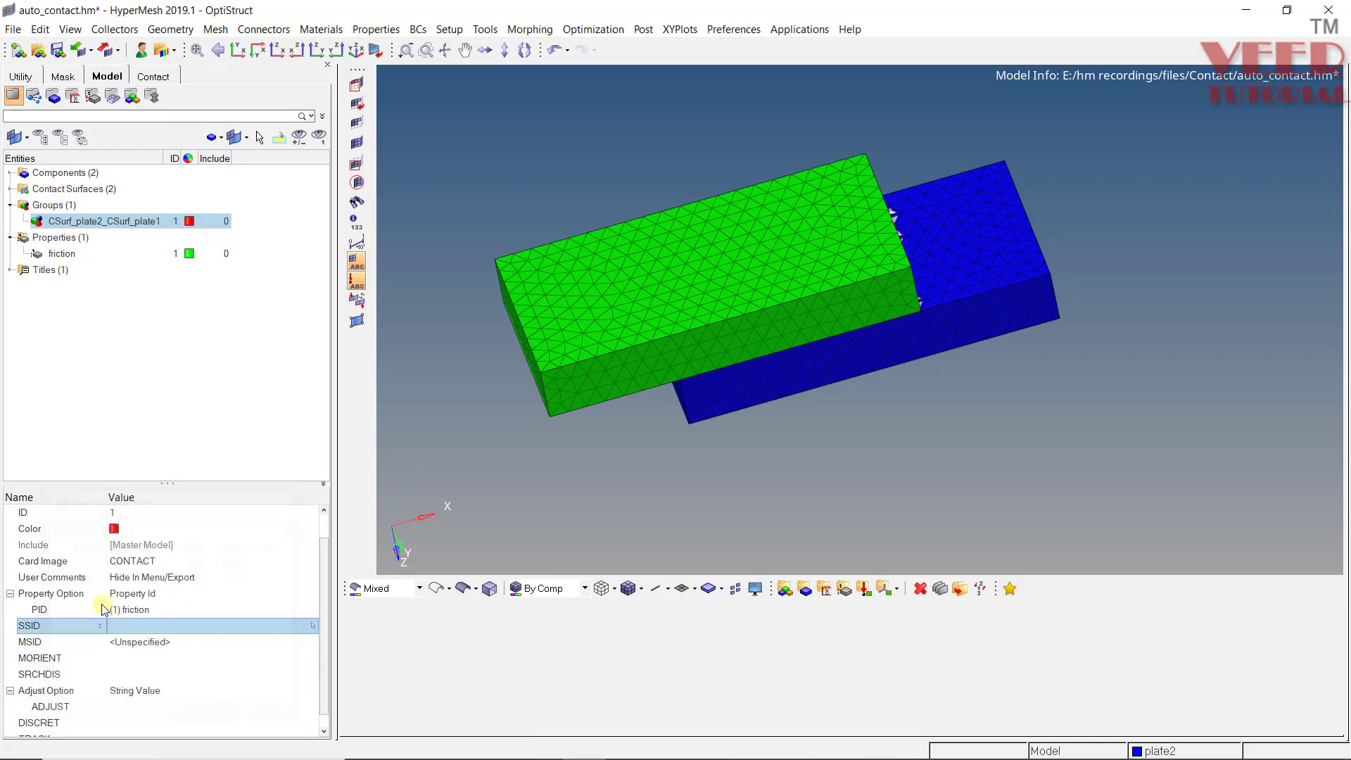
left_click(160, 641)
left_click(160, 643)
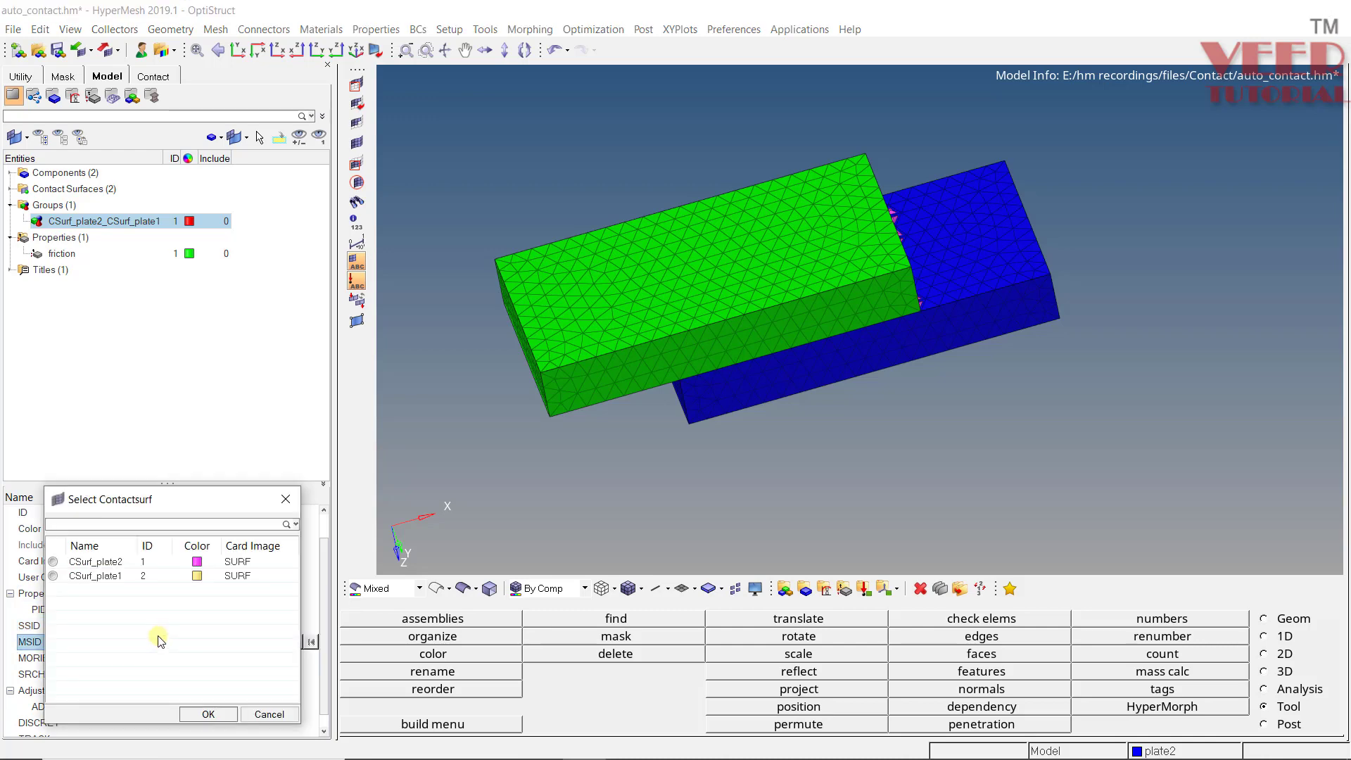
left_click(53, 575)
left_click(207, 714)
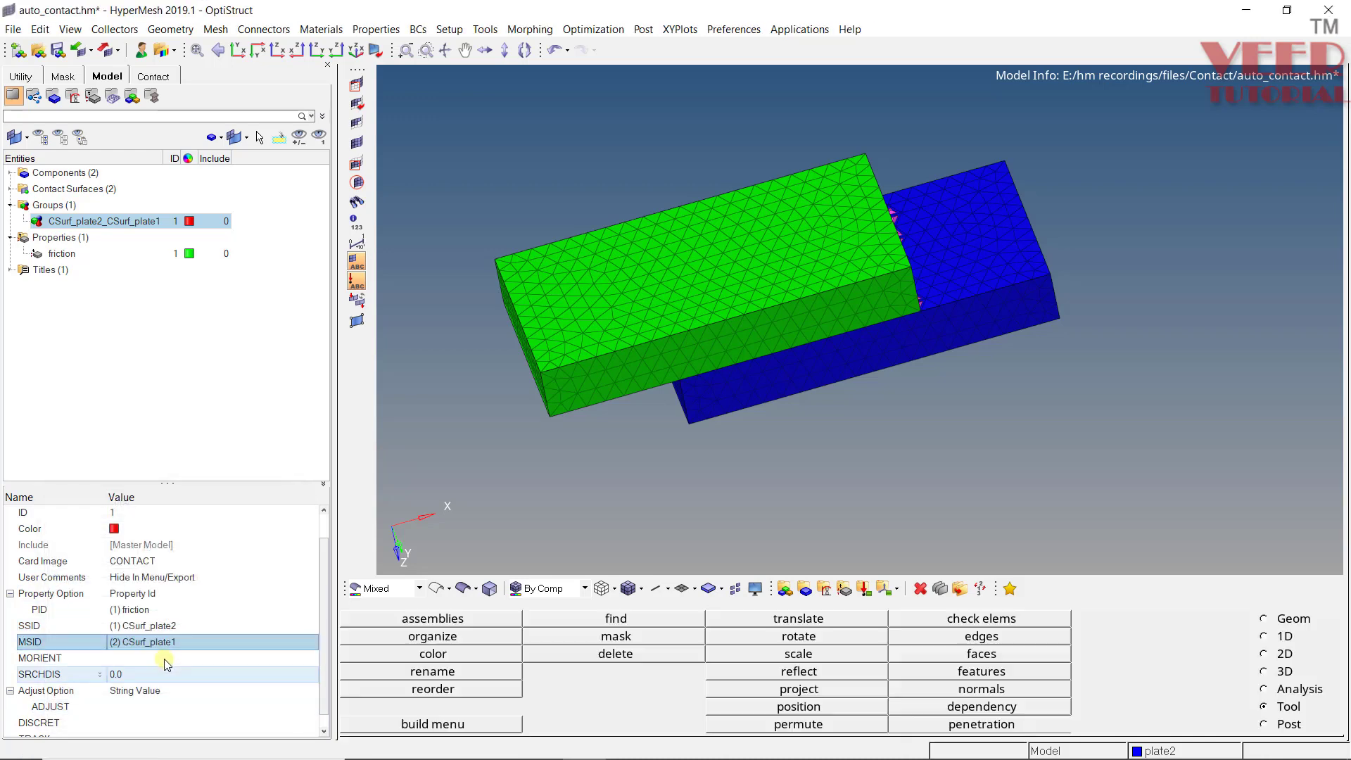
Set the contact group's ADJUST option to AUTO and its SRCHDIS search distance to 2.0.
scroll(330, 681, "down", 1)
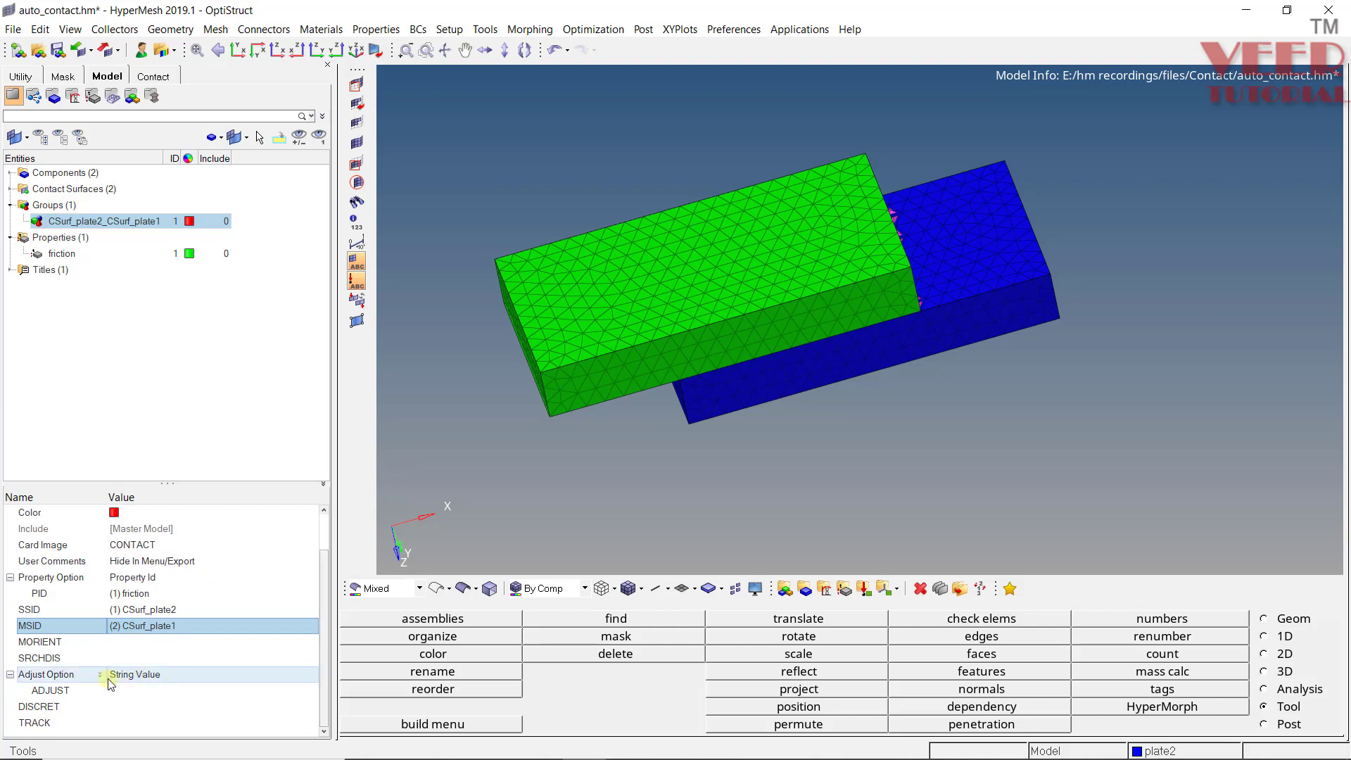
left_click(169, 695)
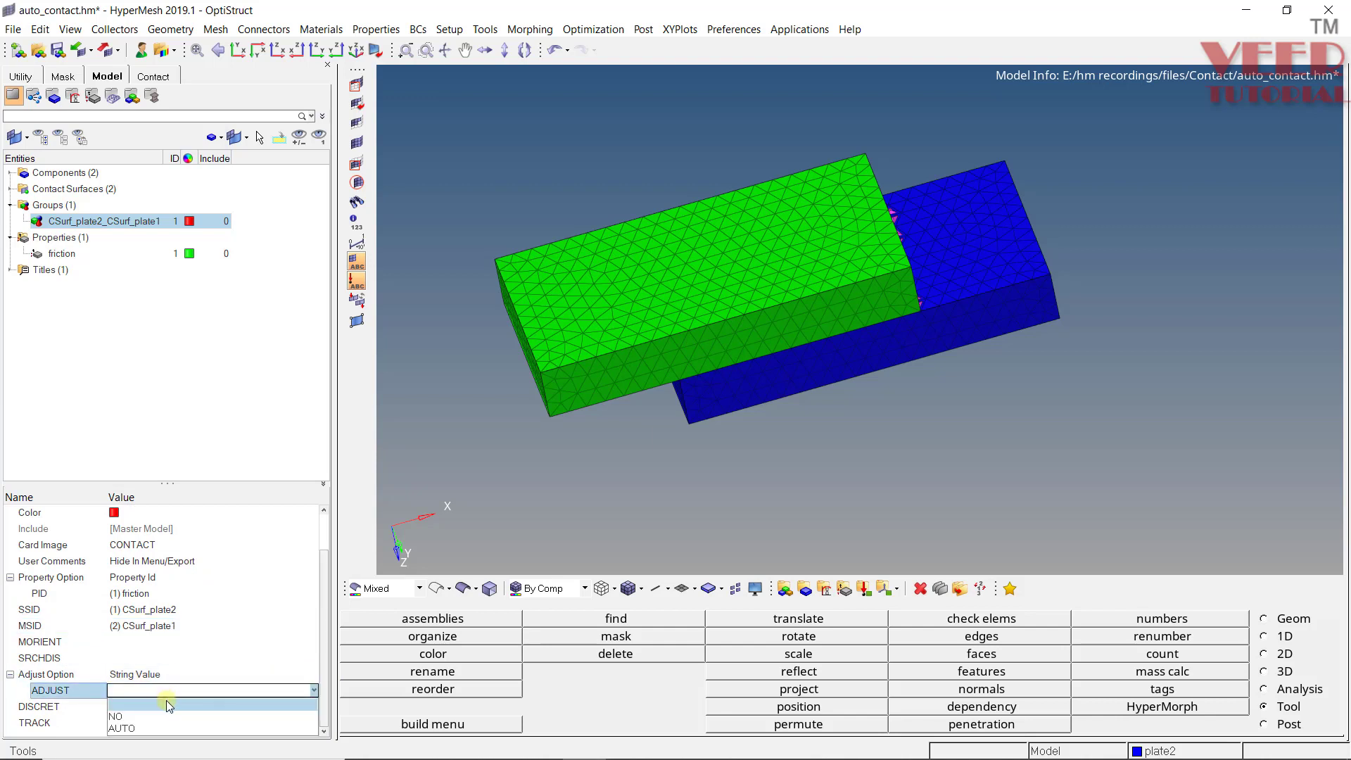
left_click(146, 728)
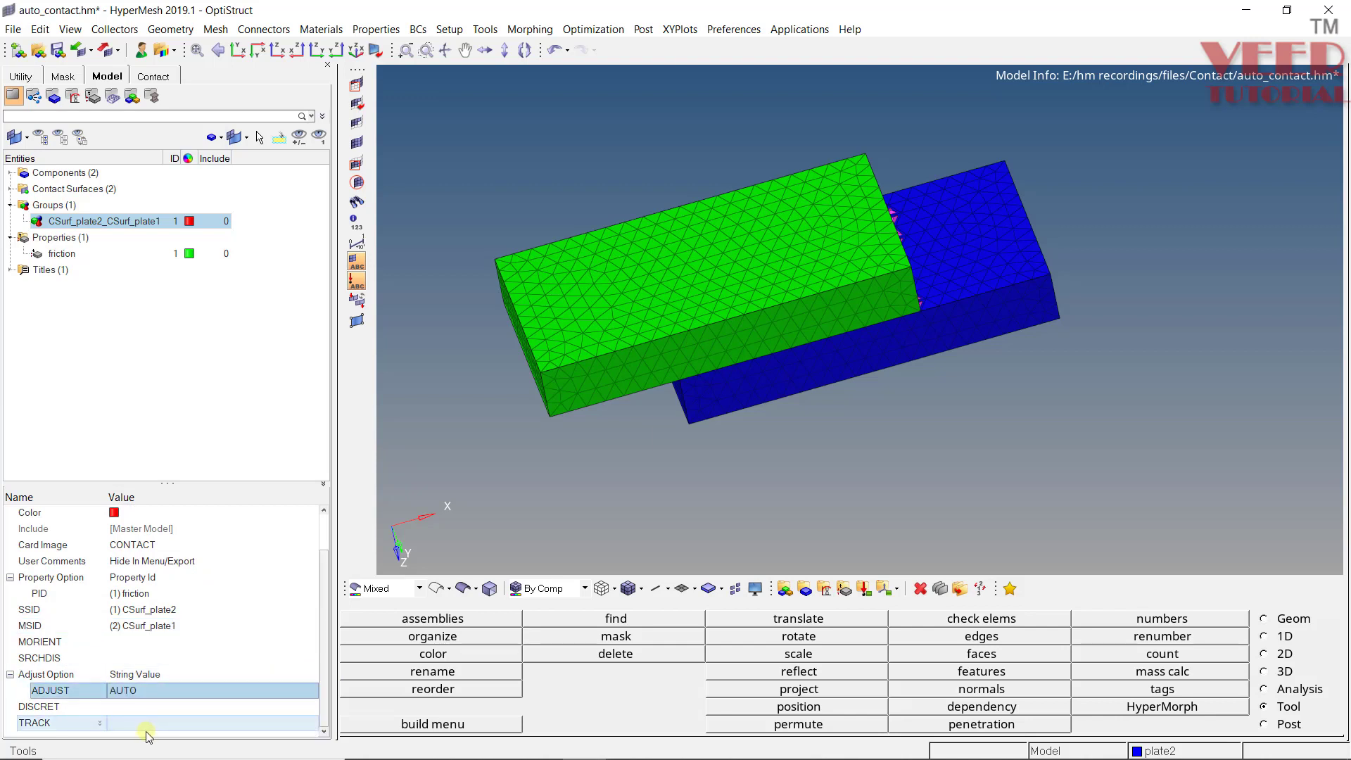
left_click(120, 660)
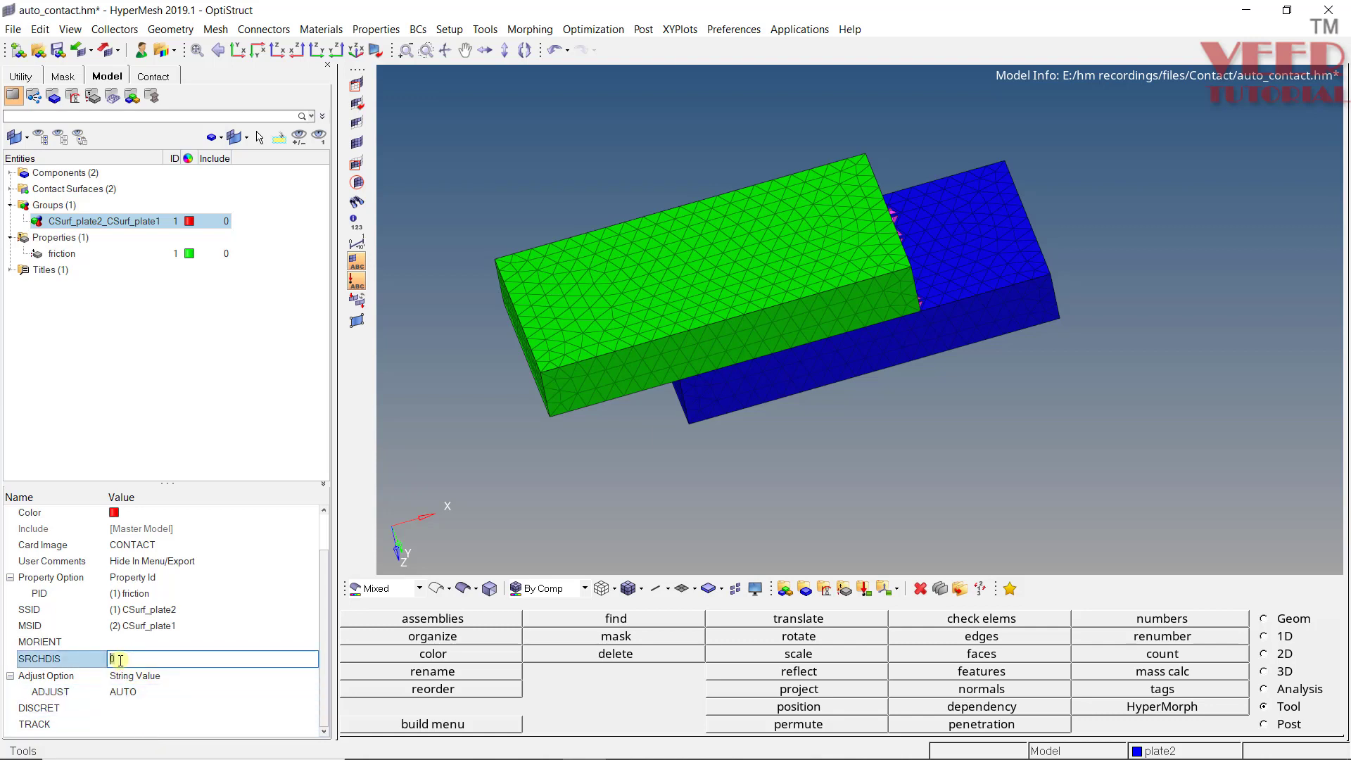
key("Return")
Set the contact group's DISCRET discretization to S2S and its TRACK option to SMALL.
left_click(141, 705)
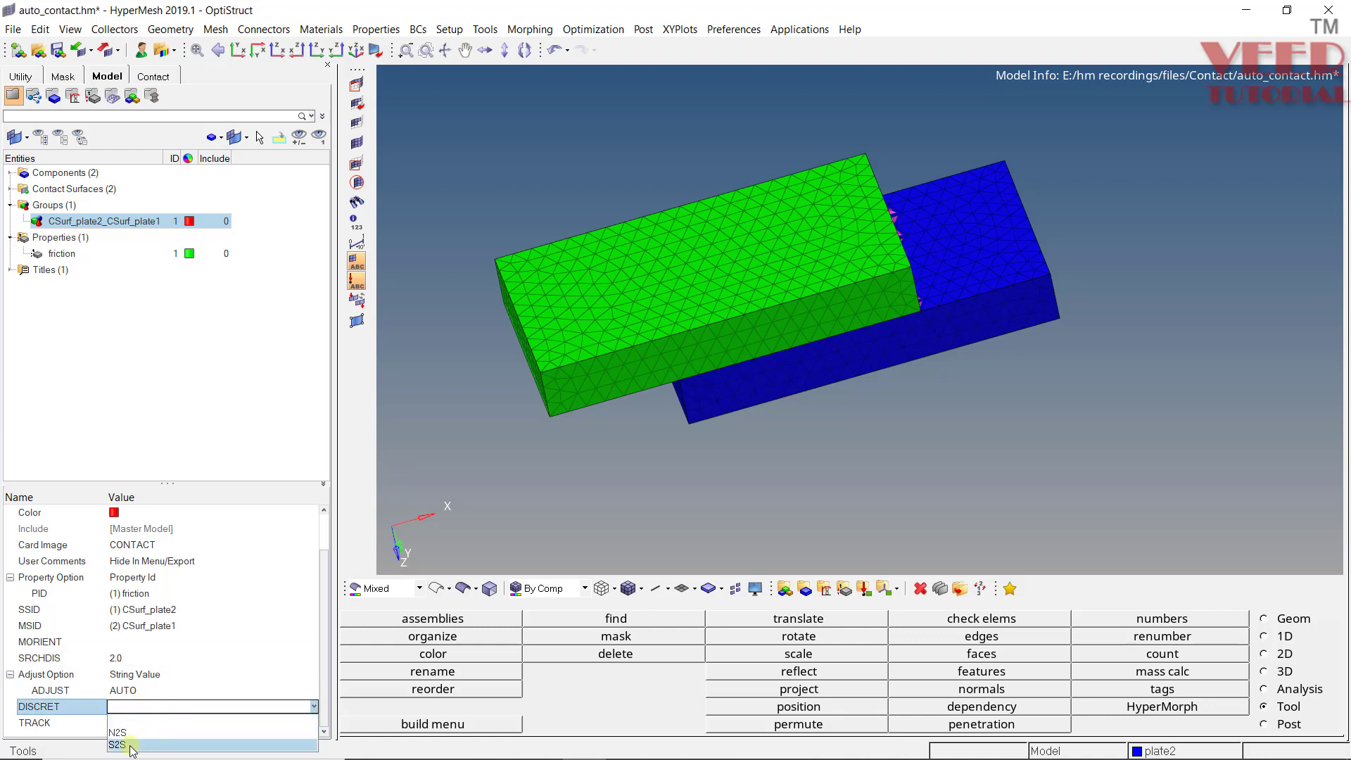
left_click(130, 744)
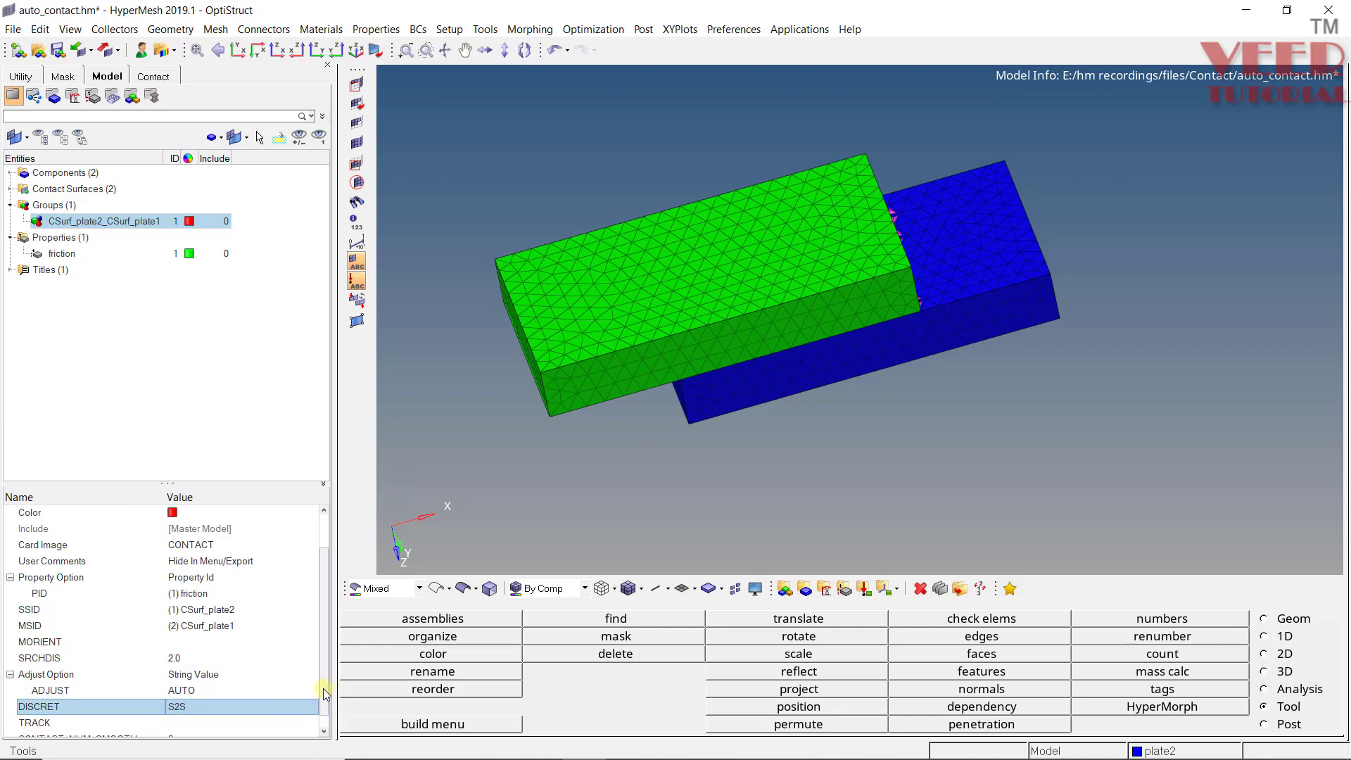
scroll(246, 721, "down", 1)
left_click(242, 706)
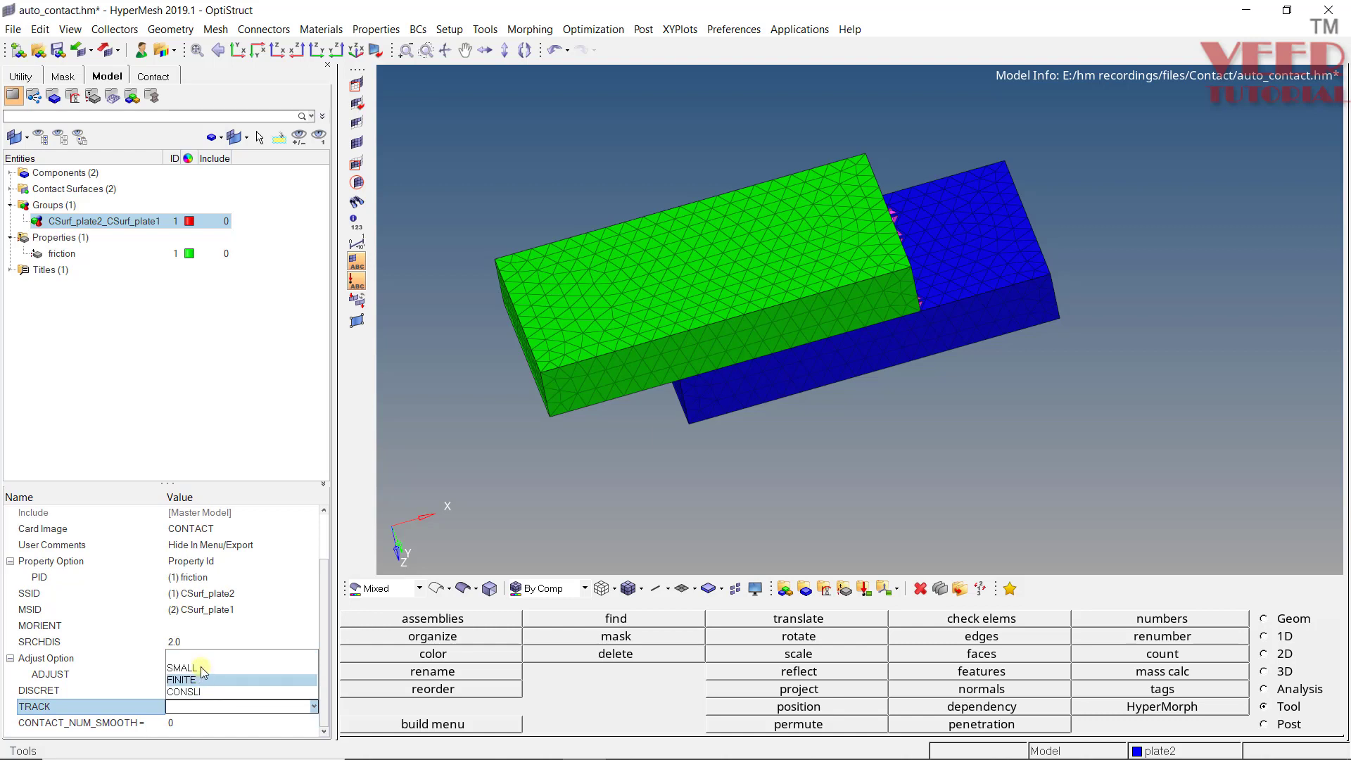
left_click(196, 677)
scroll(318, 693, "down", 1)
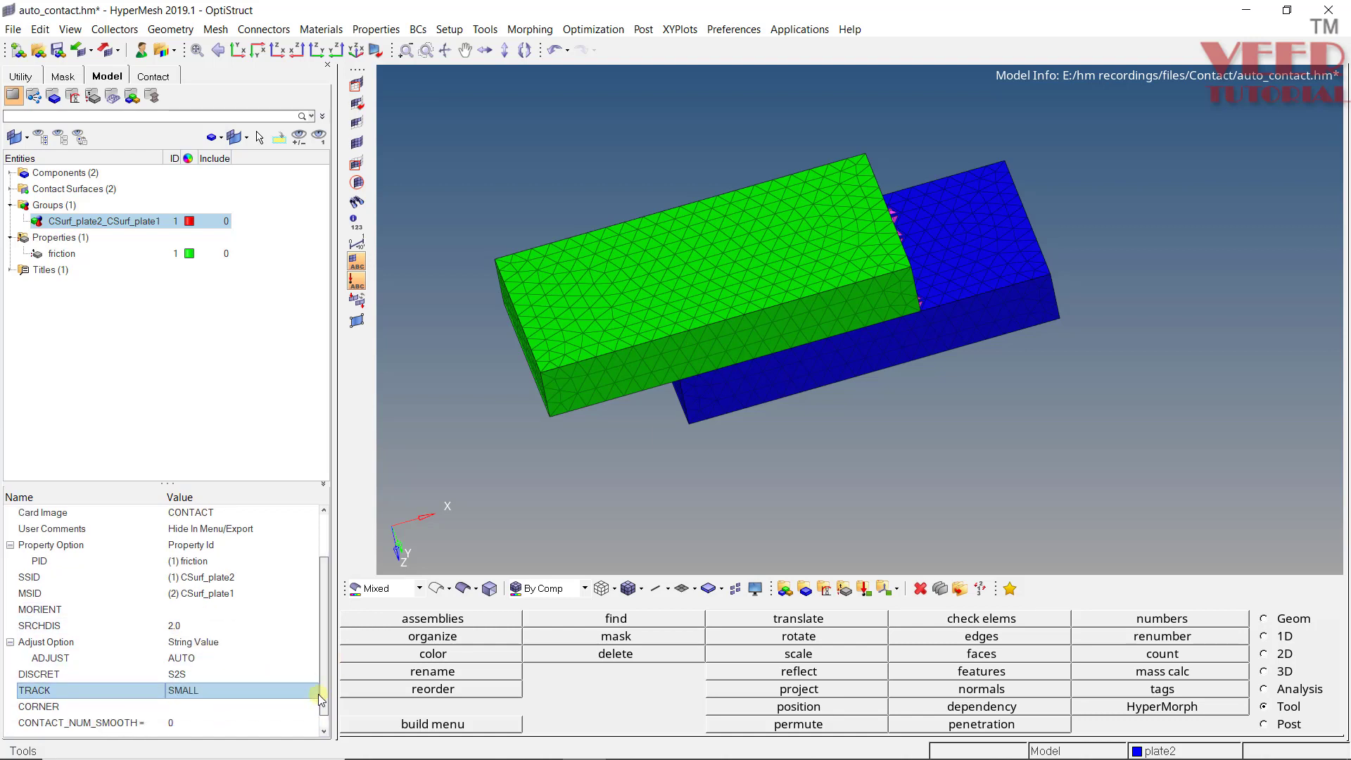